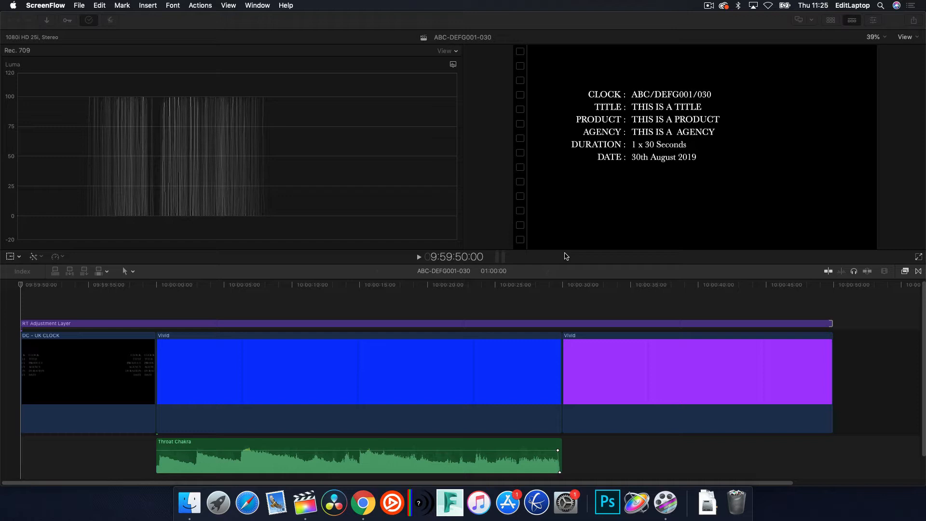
Step: Review the blue and purple Vivid sections in the timeline, finishing at the project start, 9:59:50:00
{"action": "left_click", "coordinate": [404, 383]}
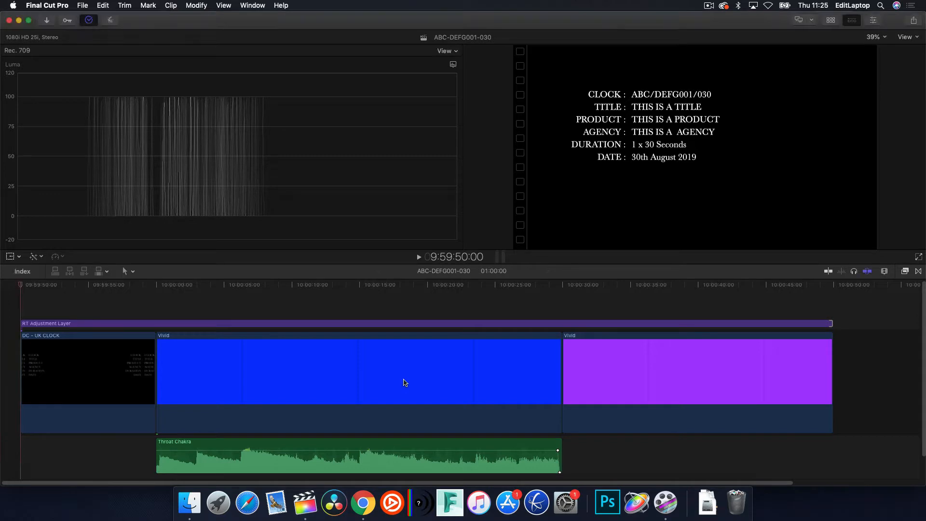
{"action": "left_click", "coordinate": [407, 375]}
{"action": "left_click", "coordinate": [385, 284]}
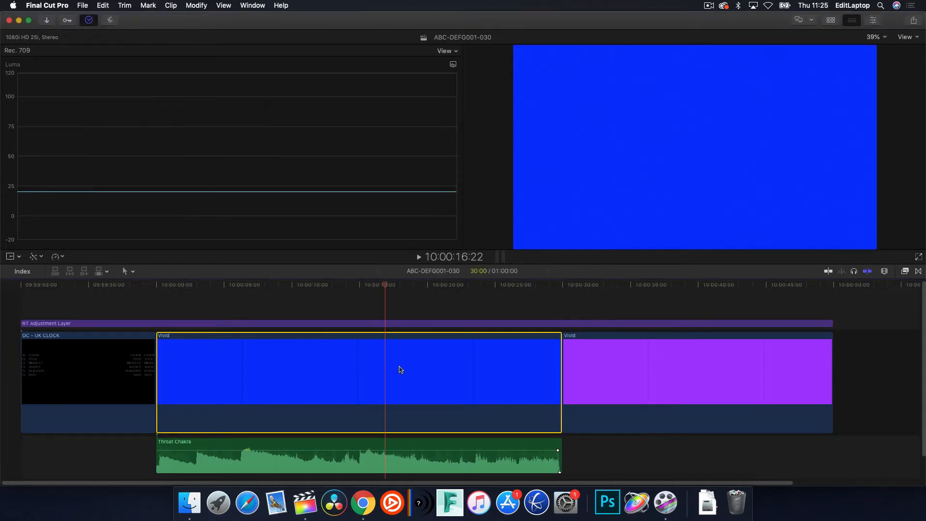
{"action": "left_click", "coordinate": [651, 284]}
{"action": "left_click", "coordinate": [666, 361]}
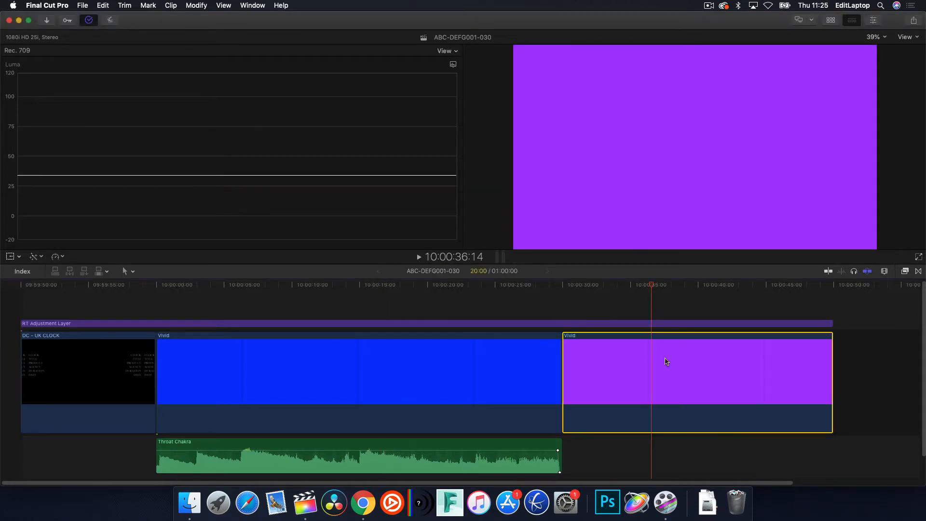
{"action": "left_click", "coordinate": [486, 353]}
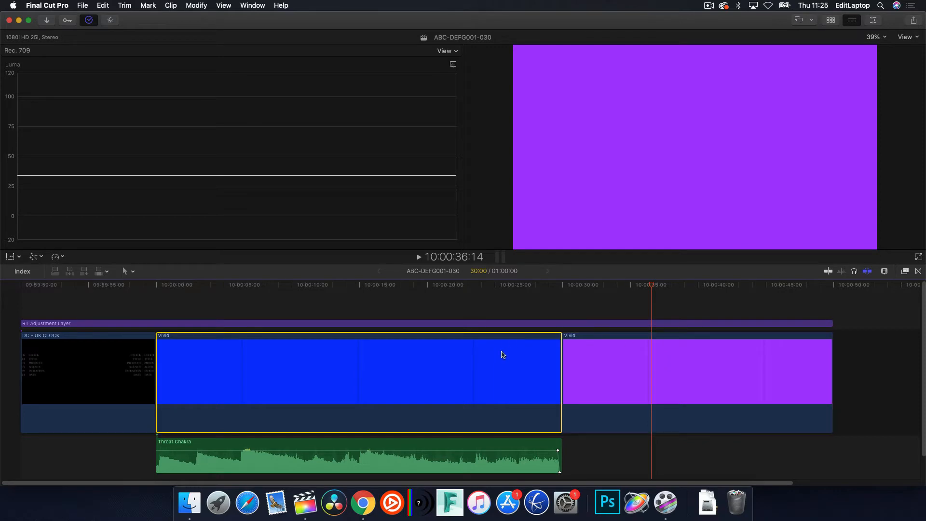
{"action": "left_click", "coordinate": [694, 368]}
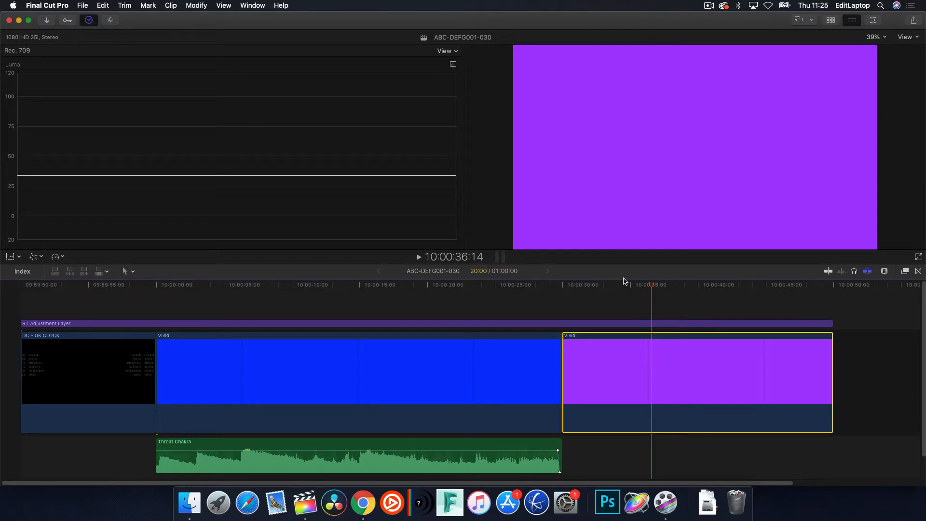
{"action": "left_click", "coordinate": [597, 284]}
{"action": "left_click", "coordinate": [496, 284]}
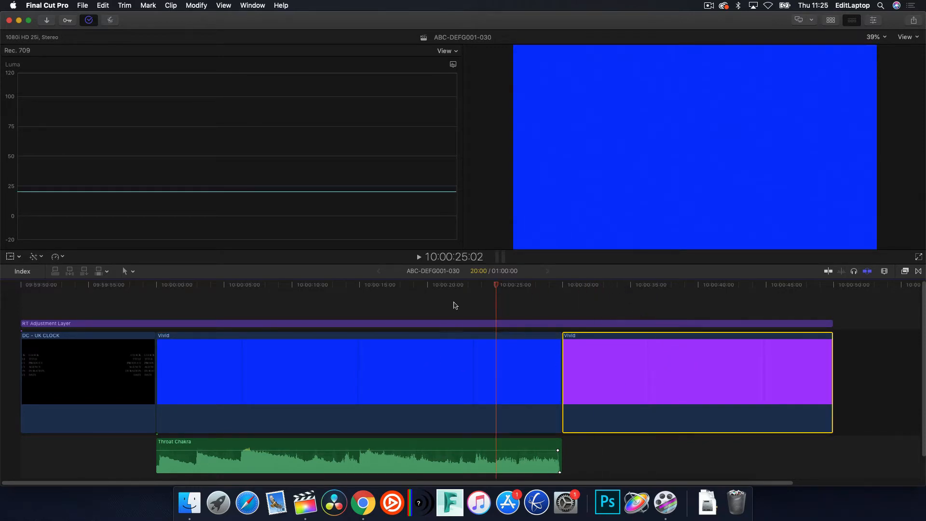
{"action": "left_click_drag", "start_coordinate": [460, 286], "coordinate": [32, 304]}
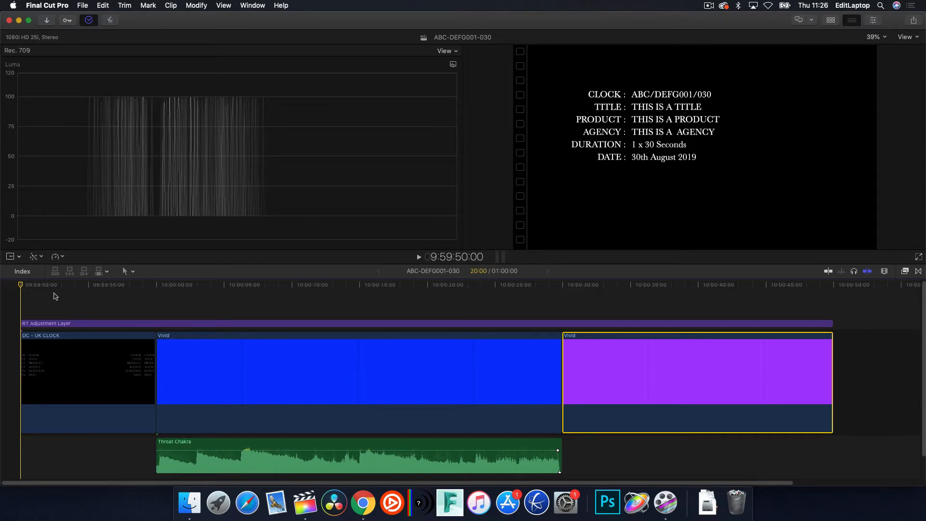
Step: Step through the DC - UK CLOCK clip frame by frame to examine its cut to black around 9:59:57:00
{"action": "left_click_drag", "start_coordinate": [43, 285], "coordinate": [106, 282]}
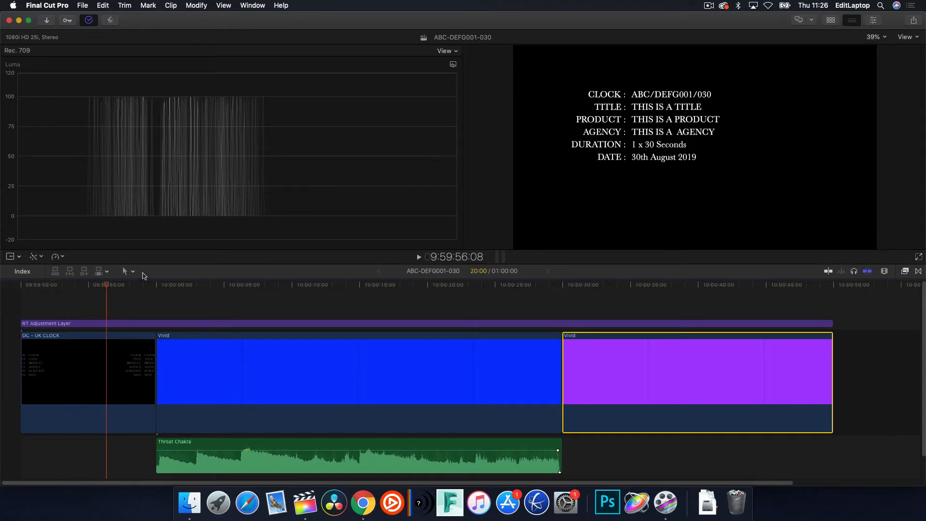
{"action": "key", "text": "Right"}
{"action": "key", "text": "Right"}
{"action": "key", "text": "Right"}
{"action": "key", "text": "Right"}
{"action": "key", "text": "Right"}
{"action": "key", "text": "Right"}
{"action": "key", "text": "Right"}
{"action": "key", "text": "Right"}
{"action": "key", "text": "Right"}
{"action": "key", "text": "Right"}
{"action": "key", "text": "Right"}
{"action": "key", "text": "Right"}
{"action": "key", "text": "Right"}
{"action": "key", "text": "Right"}
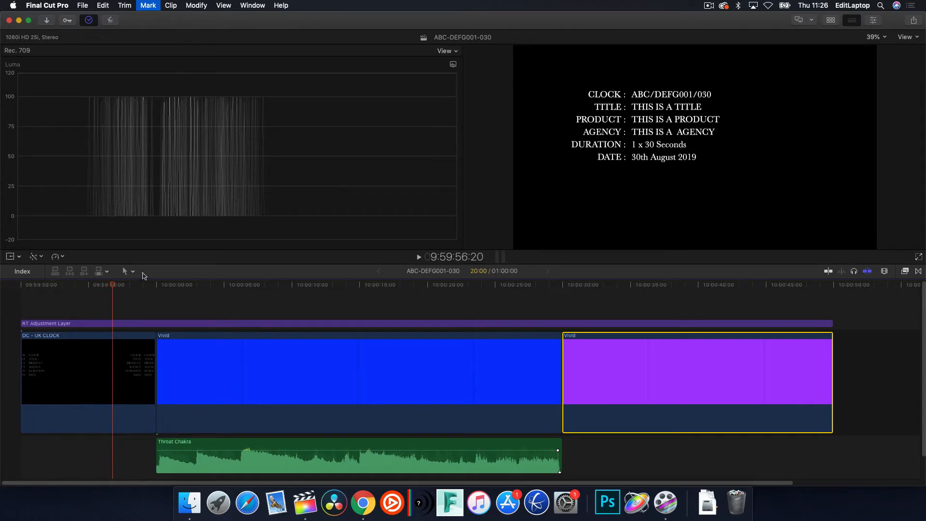
{"action": "key", "text": "Right"}
{"action": "key", "text": "Right"}
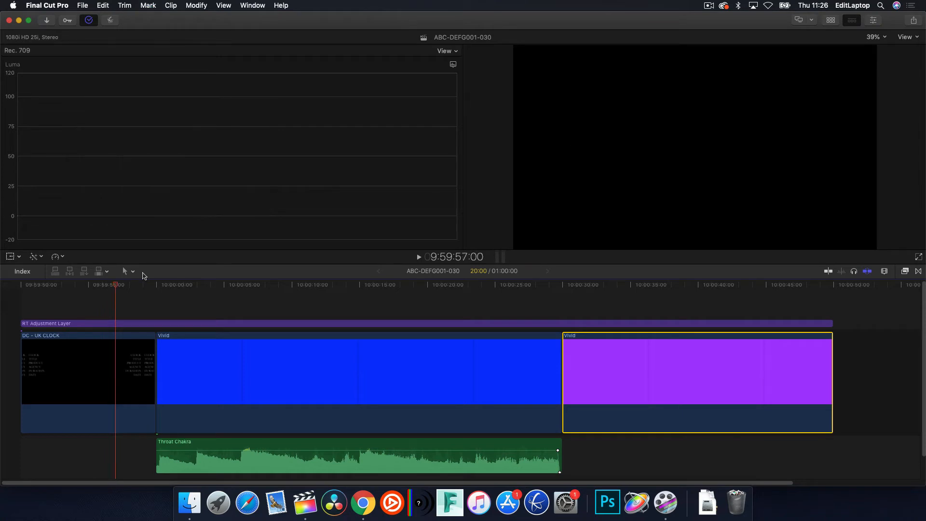
{"action": "key", "text": "Left"}
{"action": "key", "text": "Right"}
{"action": "key", "text": "Left"}
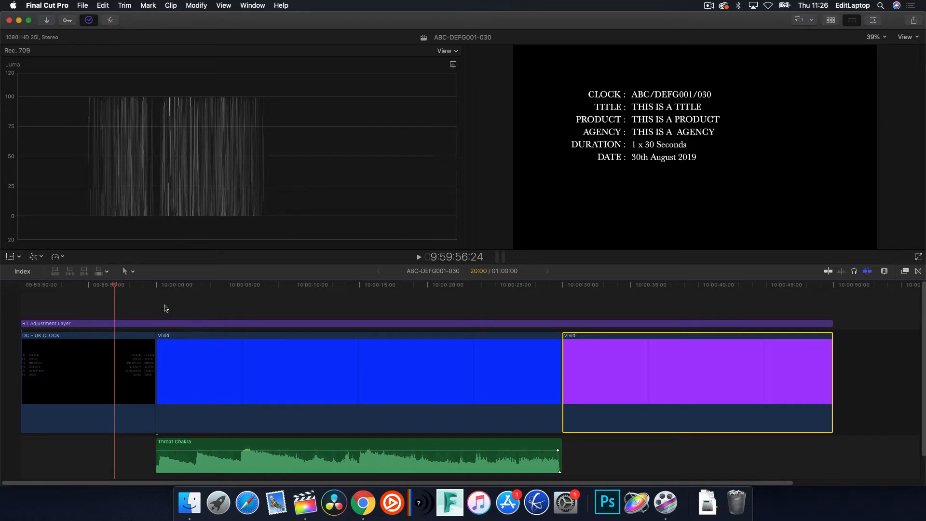
{"action": "key", "text": "Right"}
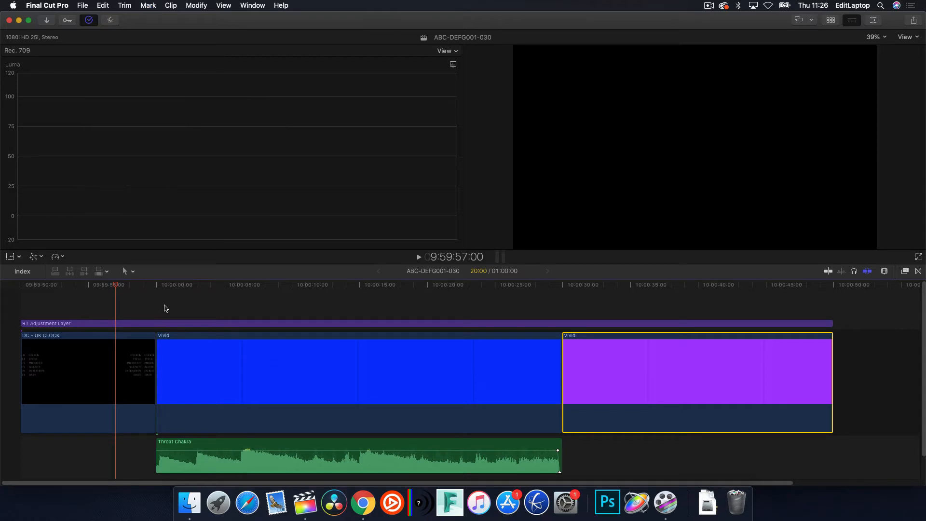
Step: Examine the first and last frames of the blue and purple Vivid clips, and return to the project start
{"action": "key", "text": "Down"}
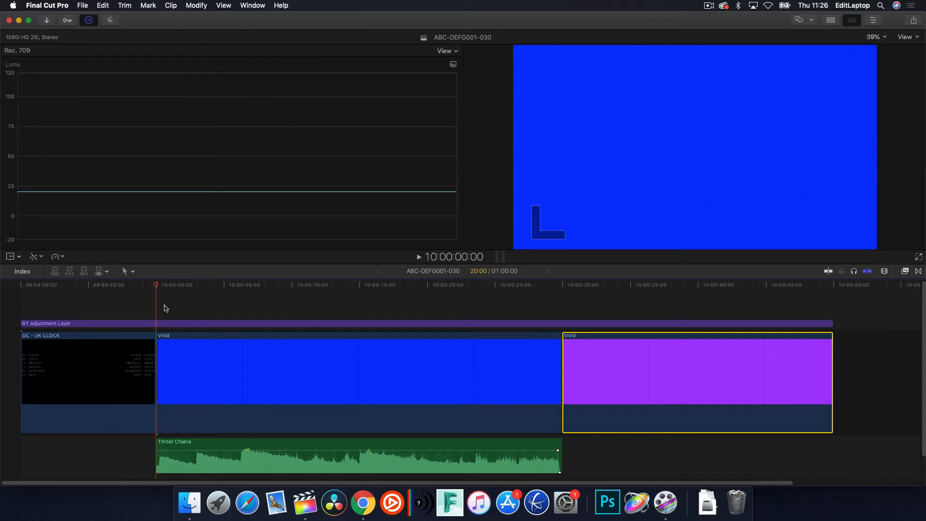
{"action": "key", "text": "Left"}
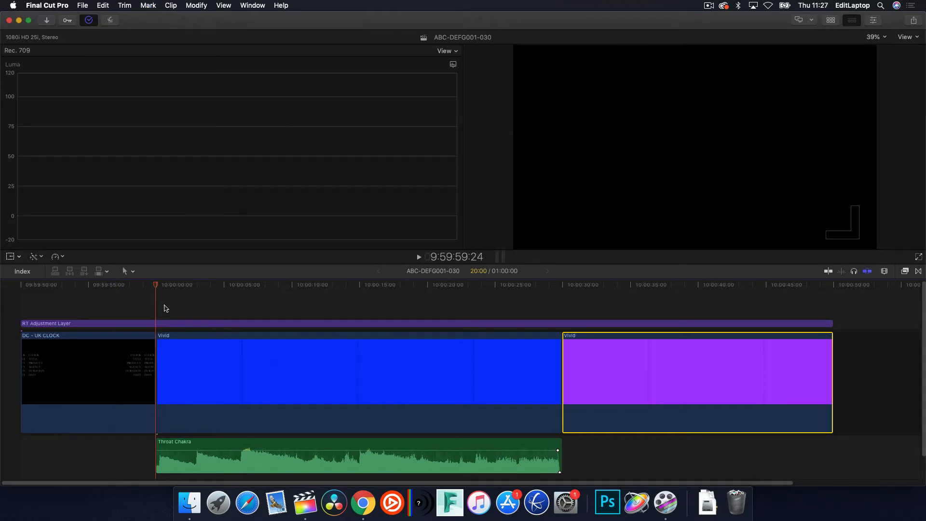
{"action": "key", "text": "Right"}
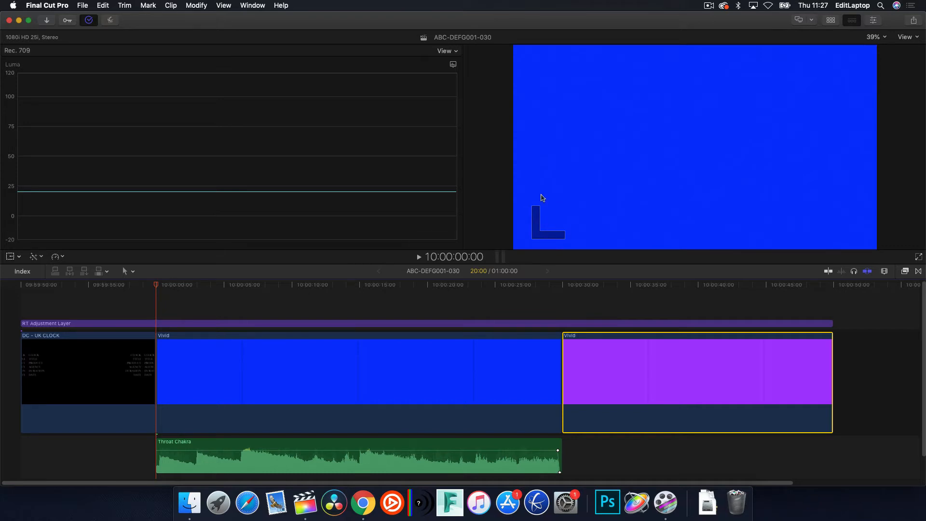
{"action": "left_click", "coordinate": [451, 284]}
{"action": "key", "text": "Down"}
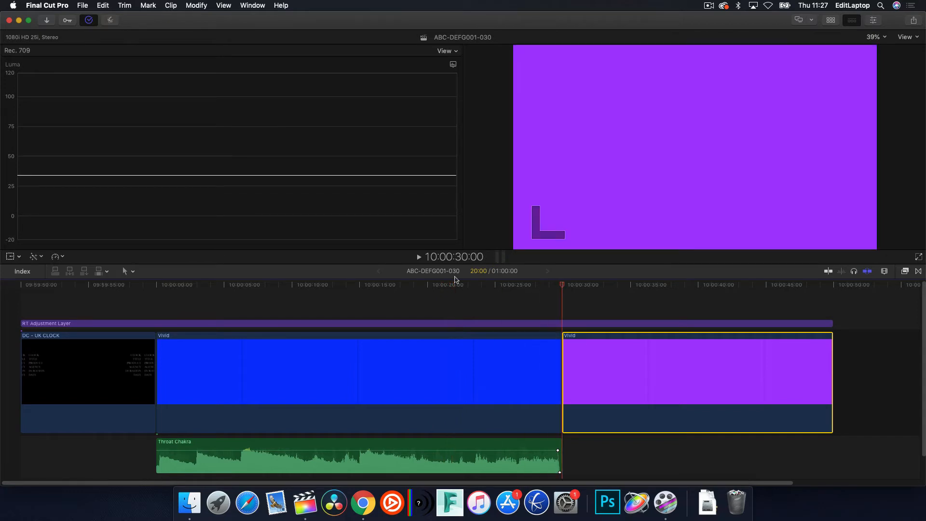
{"action": "key", "text": "Left"}
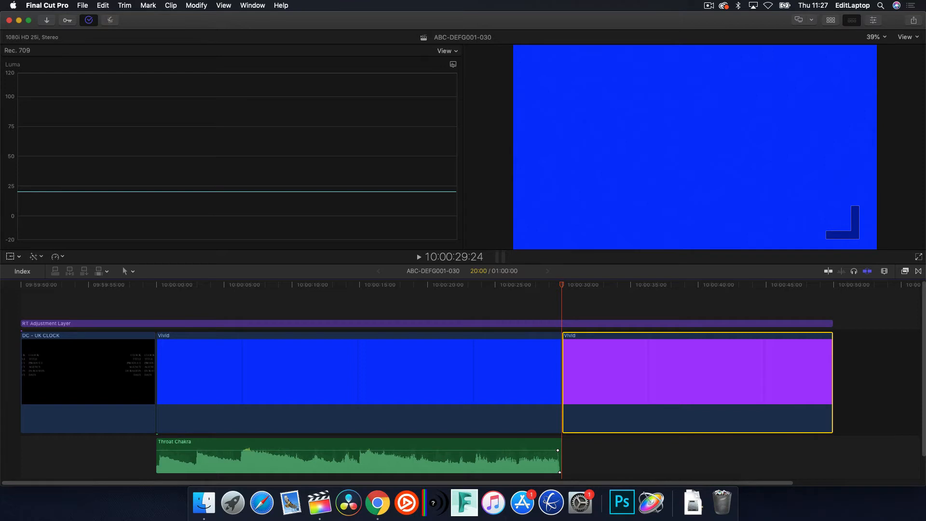
{"action": "key", "text": "Right"}
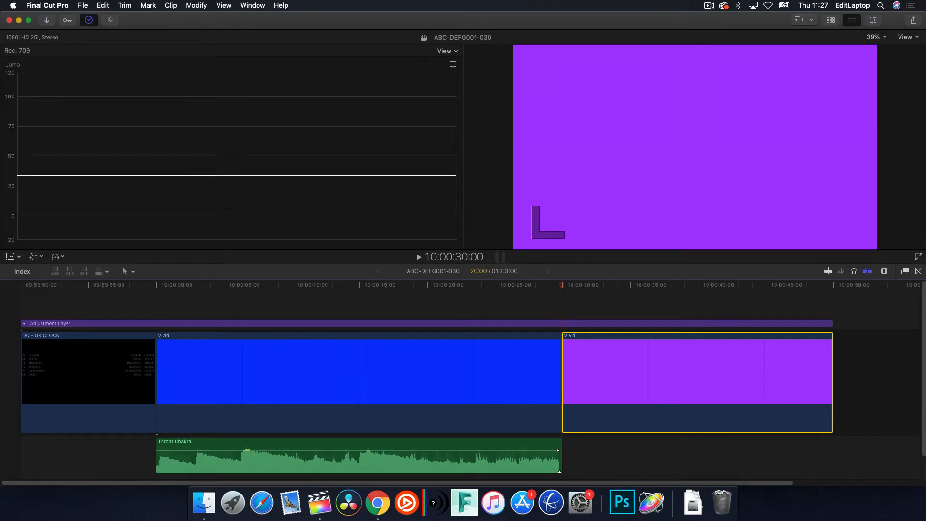
{"action": "key", "text": "Down"}
{"action": "key", "text": "Left"}
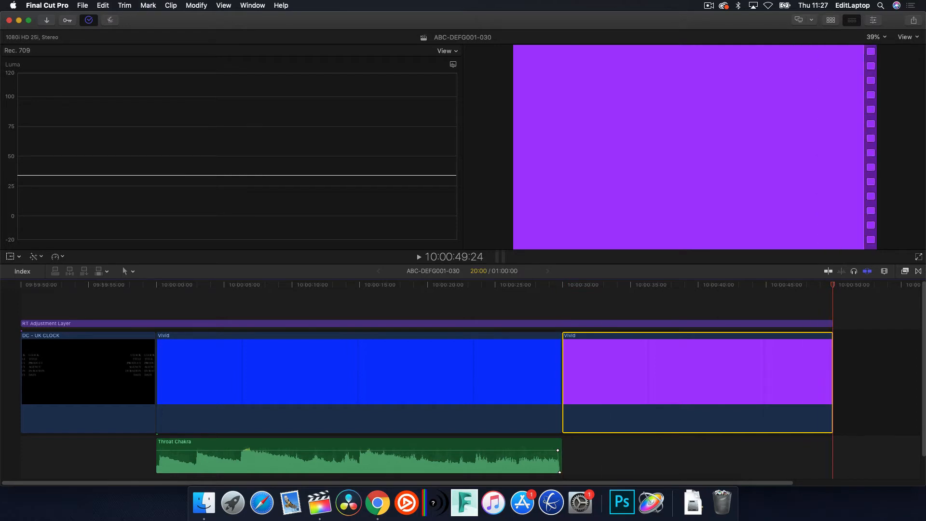
{"action": "key", "text": "Up"}
{"action": "key", "text": "Home"}
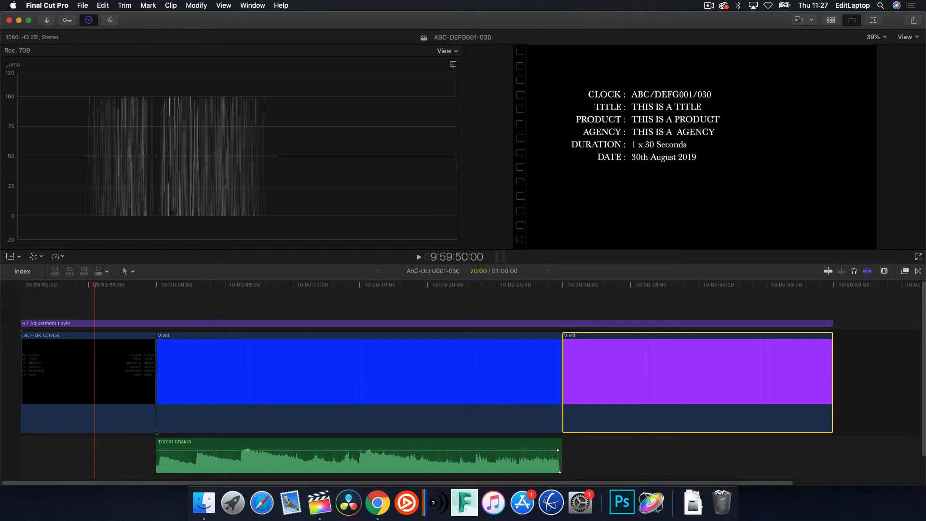
Step: Trim the start of the Throat Chakra audio clip to 10:00:00:07, shortly after the blue clip begins
{"action": "key", "text": "Down"}
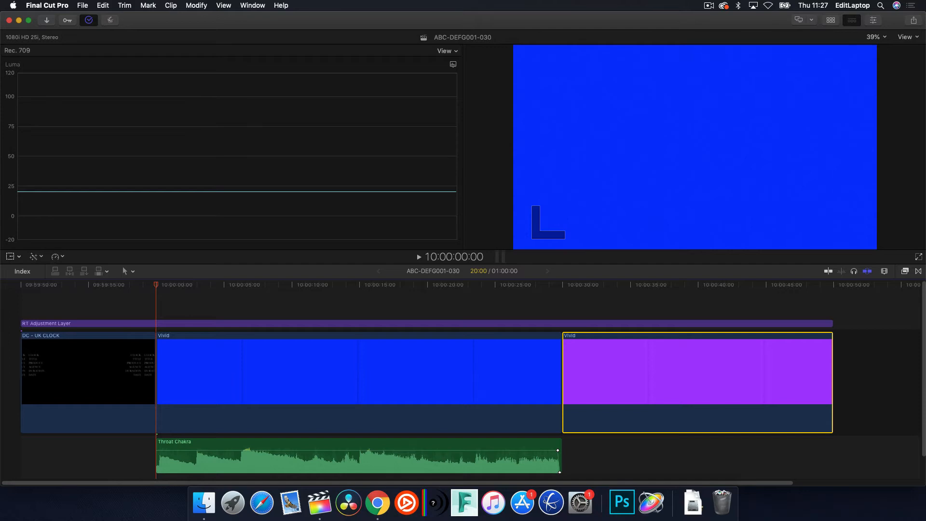
{"action": "key", "text": "super+equal"}
{"action": "key", "text": "super+equal"}
{"action": "key", "text": "super+equal"}
{"action": "key", "text": "super+equal"}
{"action": "key", "text": "super+equal"}
{"action": "key", "text": "super+equal"}
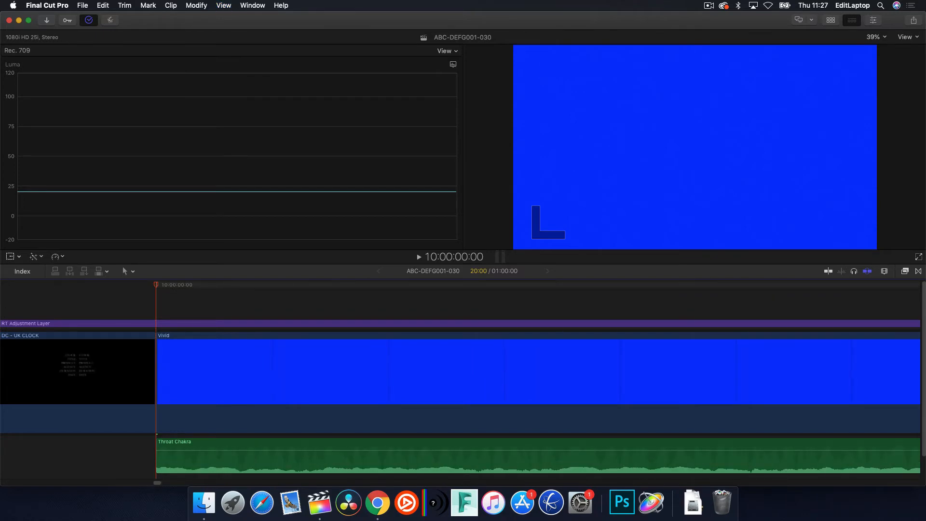
{"action": "key", "text": "Right"}
{"action": "key", "text": "Right"}
{"action": "key", "text": "Right"}
{"action": "key", "text": "Right"}
{"action": "key", "text": "Right"}
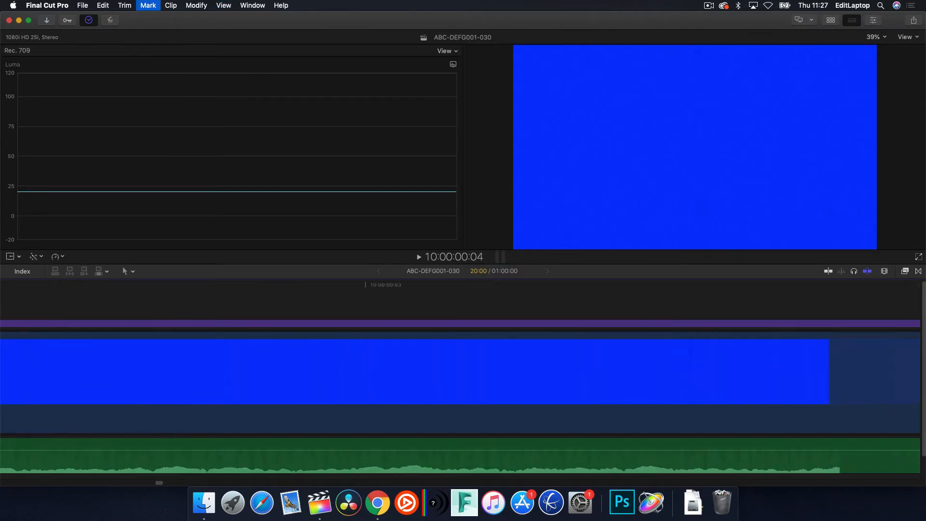
{"action": "key", "text": "Right"}
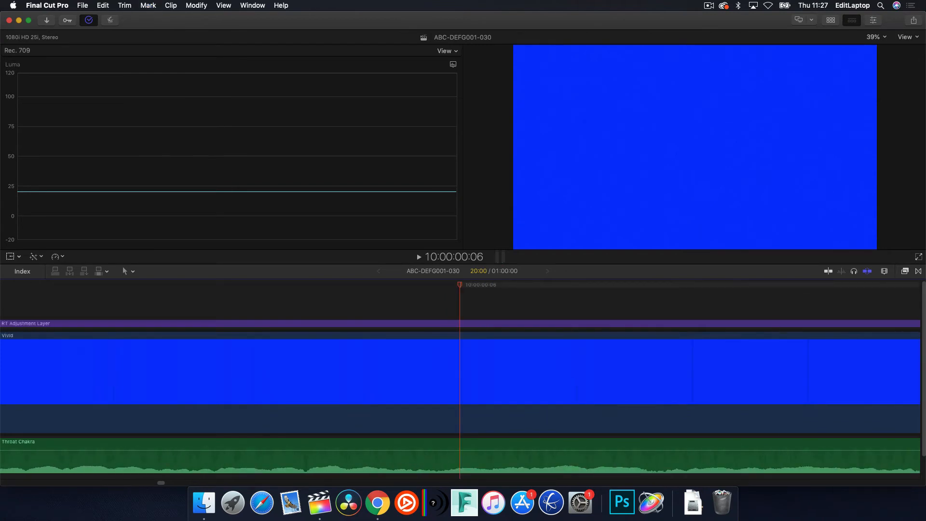
{"action": "key", "text": "super+minus"}
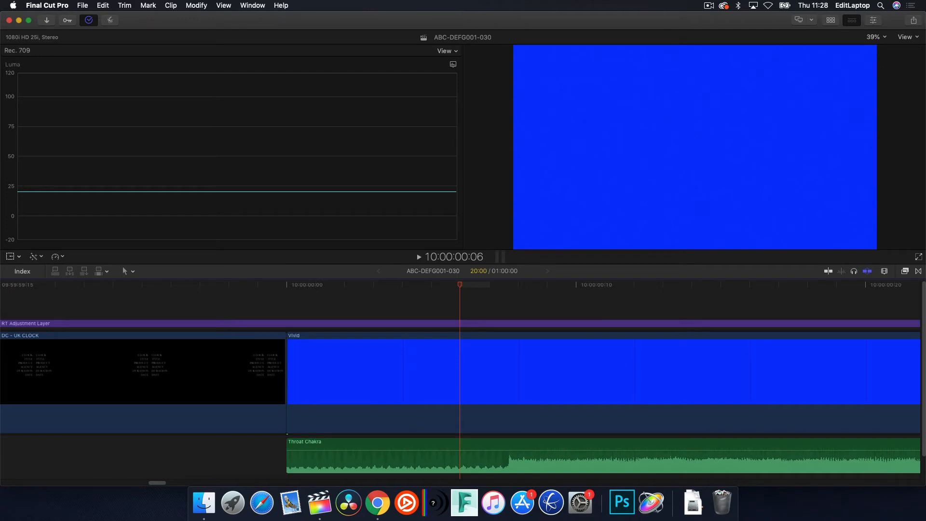
{"action": "key", "text": "Right"}
{"action": "key", "text": "Left"}
{"action": "key", "text": "Right"}
{"action": "key", "text": "Left"}
{"action": "key", "text": "Right"}
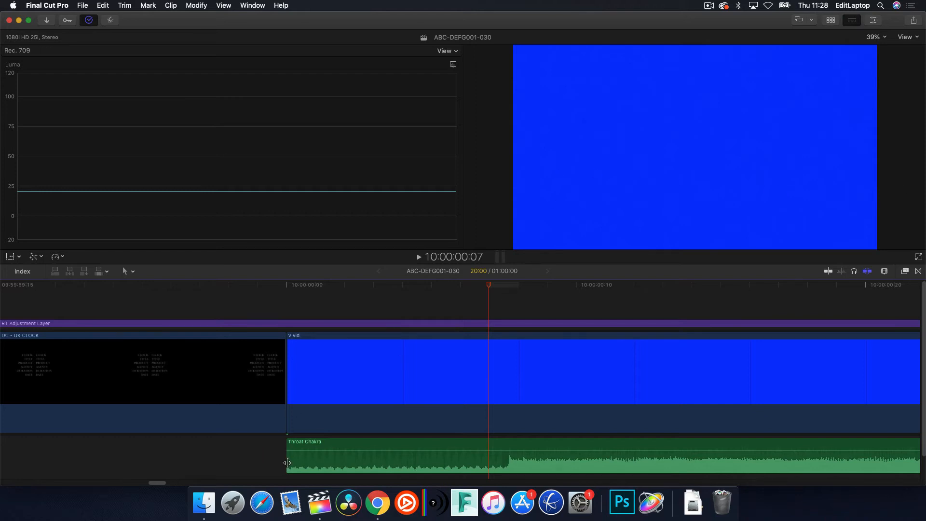
{"action": "left_click_drag", "start_coordinate": [288, 463], "coordinate": [489, 474]}
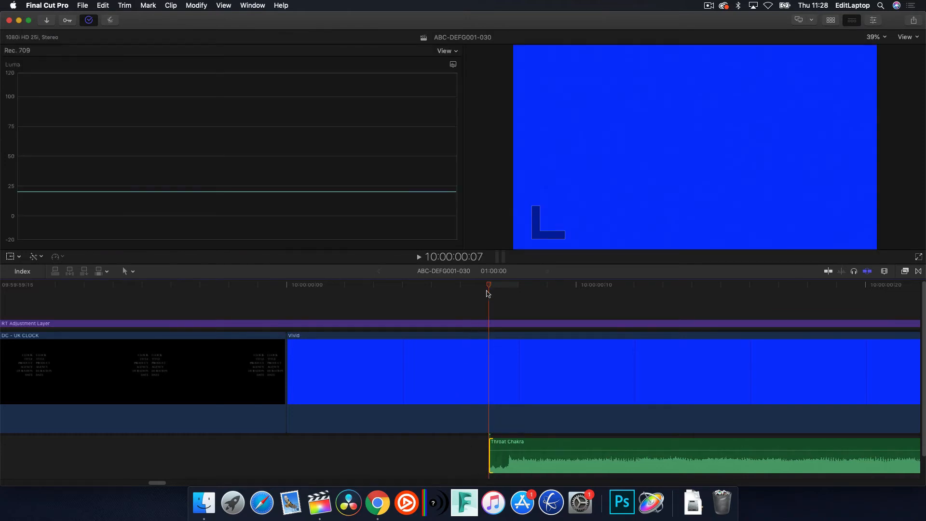
Step: Try starting the Throat Chakra audio between frames 10:00:00:06 and 10:00:00:07, and return its start to 10:00:00:07
{"action": "left_click_drag", "start_coordinate": [472, 283], "coordinate": [485, 306]}
{"action": "key", "text": "Left"}
{"action": "key", "text": "Right"}
{"action": "key", "text": "Left"}
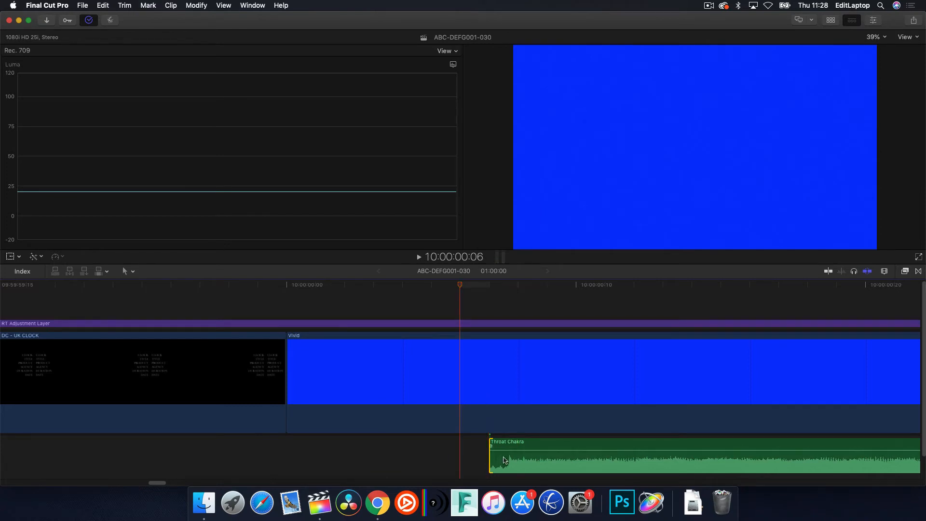
{"action": "left_click_drag", "start_coordinate": [492, 459], "coordinate": [473, 460]}
{"action": "key", "text": "Right"}
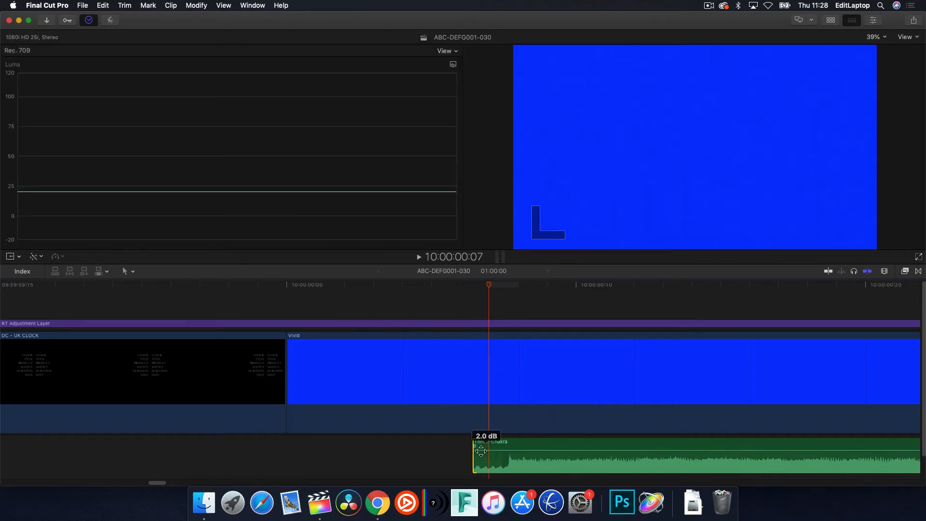
{"action": "left_click_drag", "start_coordinate": [481, 460], "coordinate": [490, 459]}
Step: Check the Throat Chakra audio's start point frame by frame around 10:00:00:07
{"action": "left_click", "coordinate": [506, 312]}
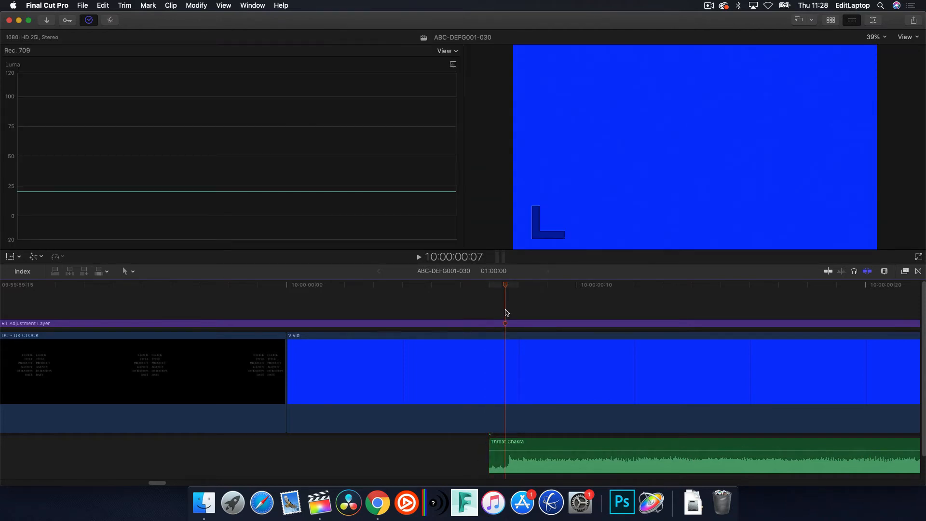
{"action": "key", "text": "Left"}
{"action": "key", "text": "Left"}
{"action": "key", "text": "Right"}
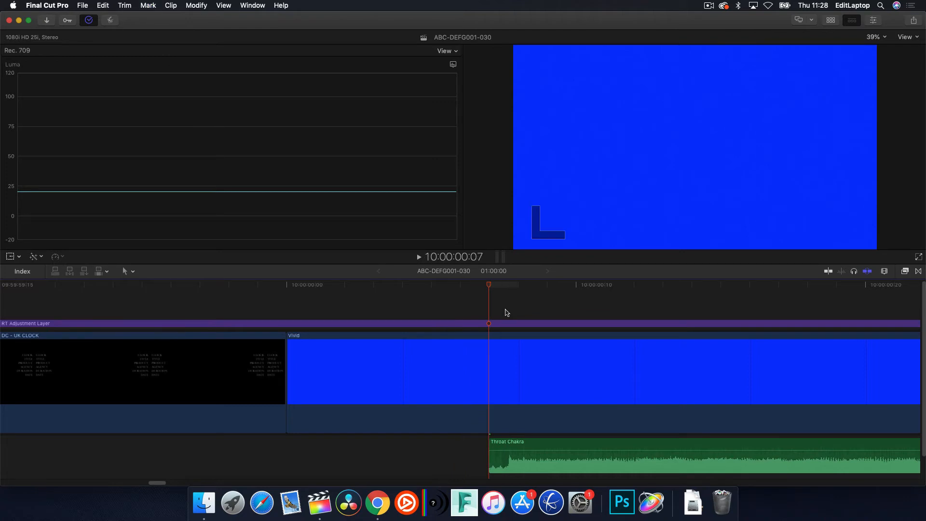
{"action": "key", "text": "Left"}
{"action": "key", "text": "Right"}
{"action": "key", "text": "Left"}
{"action": "key", "text": "Right"}
Step: Trim the end of the Throat Chakra audio clip to 10:00:29:19, shortly before the blue clip ends
{"action": "key", "text": "Down"}
{"action": "key", "text": "Left"}
{"action": "key", "text": "Left"}
{"action": "key", "text": "Left"}
{"action": "key", "text": "Left"}
{"action": "key", "text": "Left"}
{"action": "key", "text": "Left"}
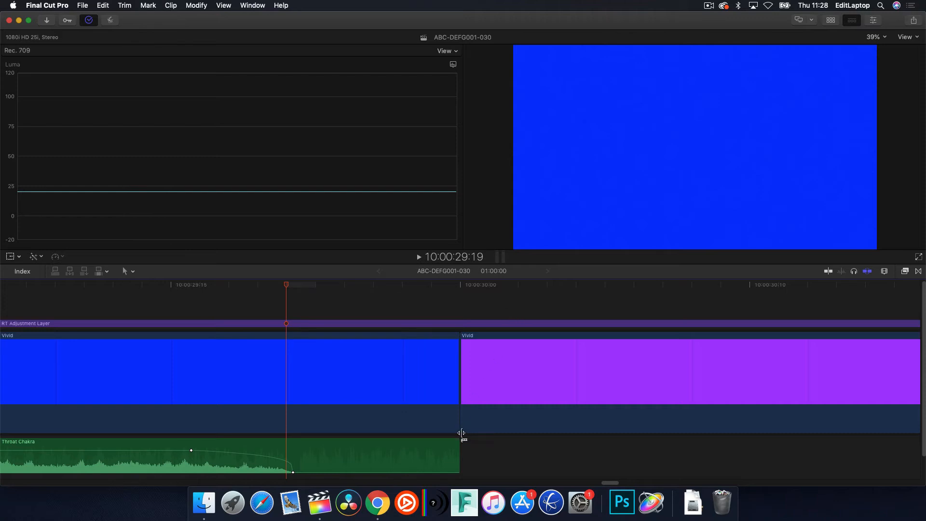
{"action": "left_click_drag", "start_coordinate": [353, 456], "coordinate": [282, 455]}
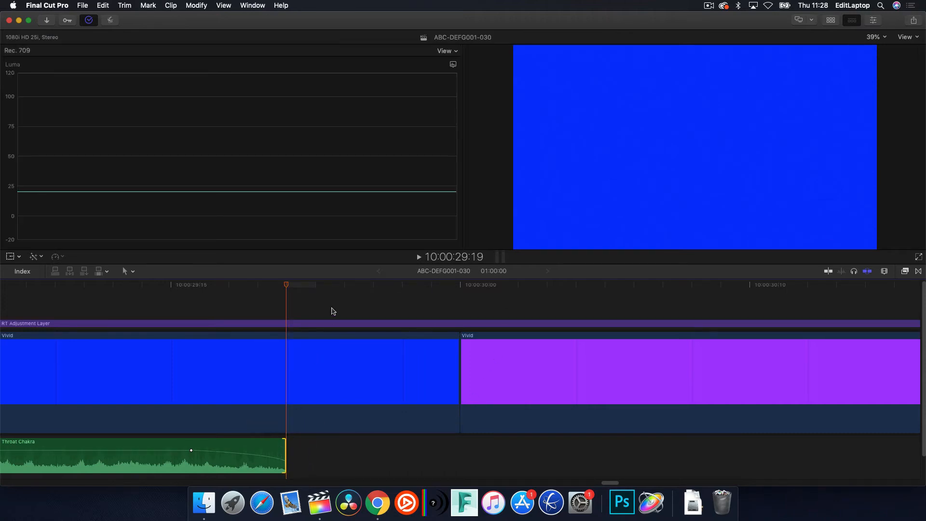
Step: Step through the silent frames between the Throat Chakra audio's end and the end of the blue clip
{"action": "key", "text": "Down"}
{"action": "key", "text": "Left"}
{"action": "key", "text": "Left"}
{"action": "key", "text": "Left"}
{"action": "key", "text": "Left"}
{"action": "key", "text": "Left"}
{"action": "key", "text": "Left"}
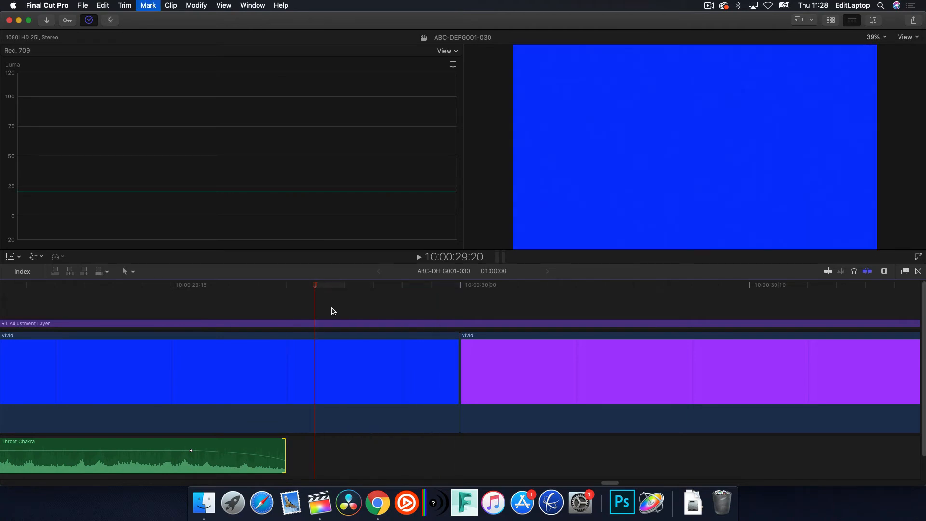
{"action": "key", "text": "Right"}
{"action": "key", "text": "Right"}
{"action": "key", "text": "Right"}
{"action": "key", "text": "Right"}
{"action": "key", "text": "Right"}
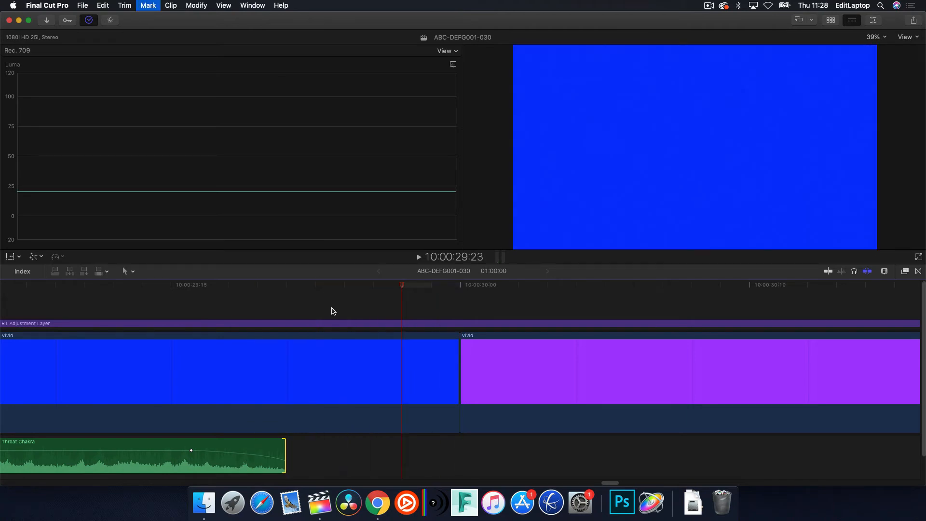
Step: Check the timeline's section boundaries at the clock's start, the blue programme's start and end, and the purple clip's end
{"action": "key", "text": "Right"}
{"action": "key", "text": "shift+z"}
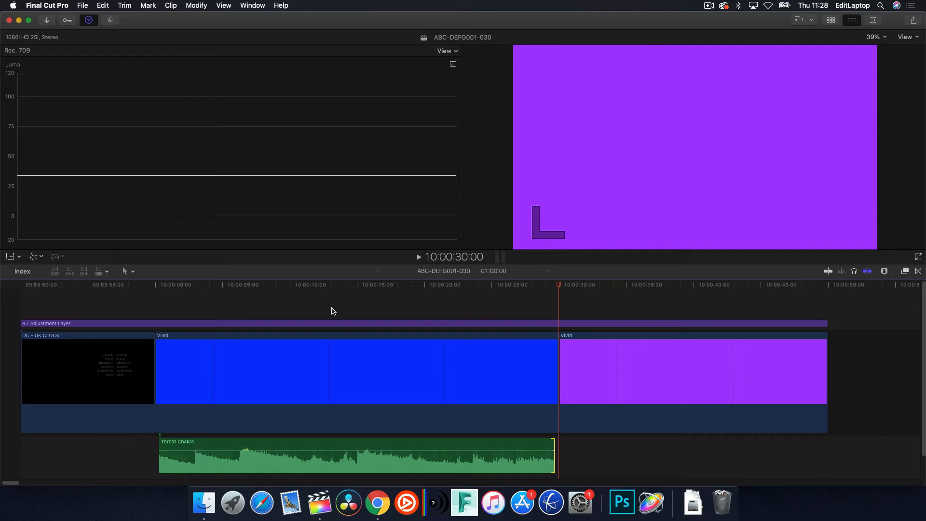
{"action": "key", "text": "Left"}
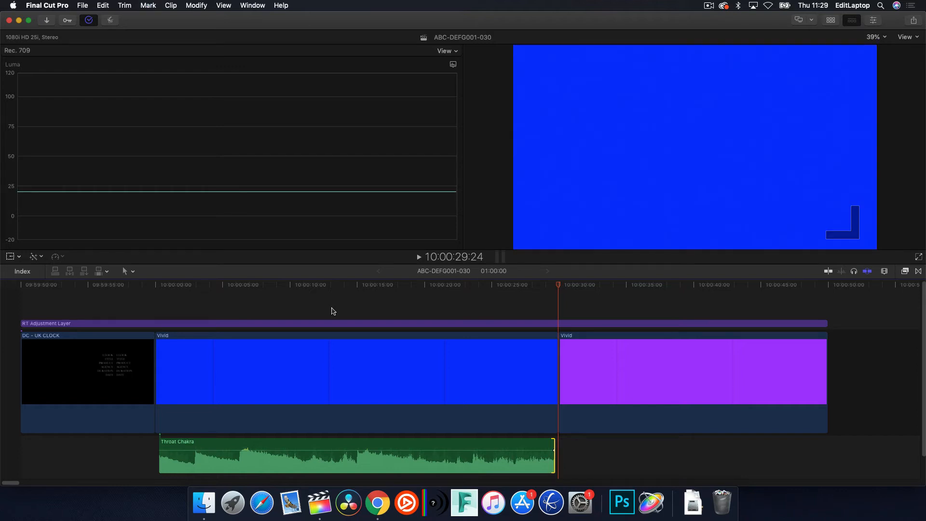
{"action": "key", "text": "End"}
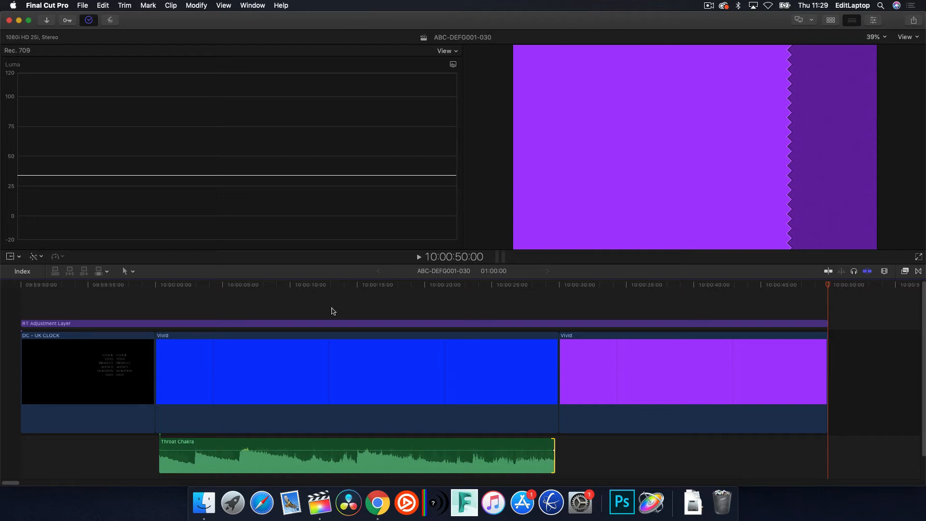
{"action": "key", "text": "Up"}
{"action": "key", "text": "Up"}
{"action": "key", "text": "Up"}
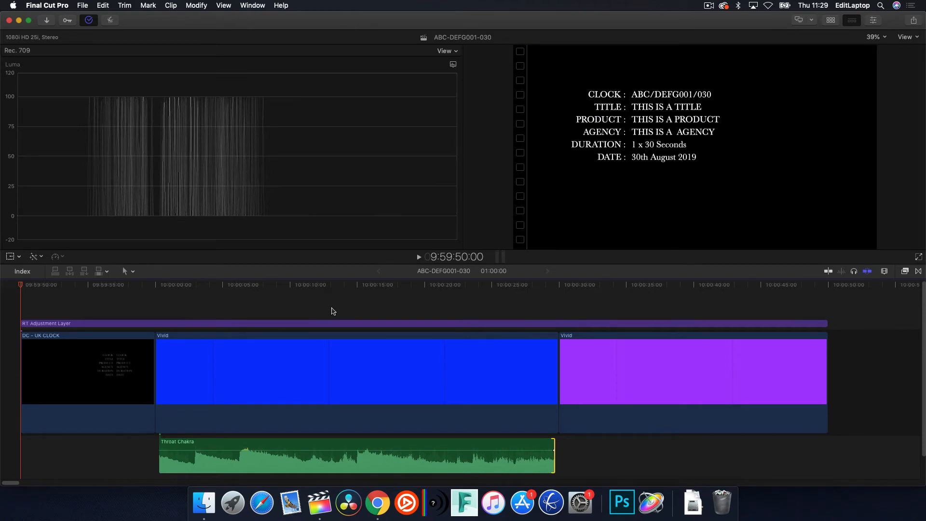
{"action": "key", "text": "Down"}
{"action": "key", "text": "Left"}
{"action": "key", "text": "Right"}
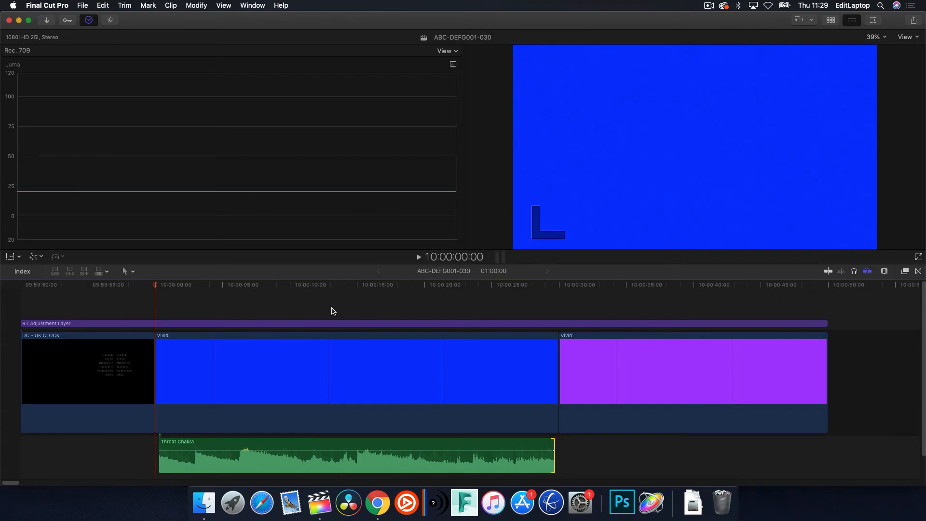
{"action": "key", "text": "Down"}
{"action": "key", "text": "Down"}
{"action": "key", "text": "Down"}
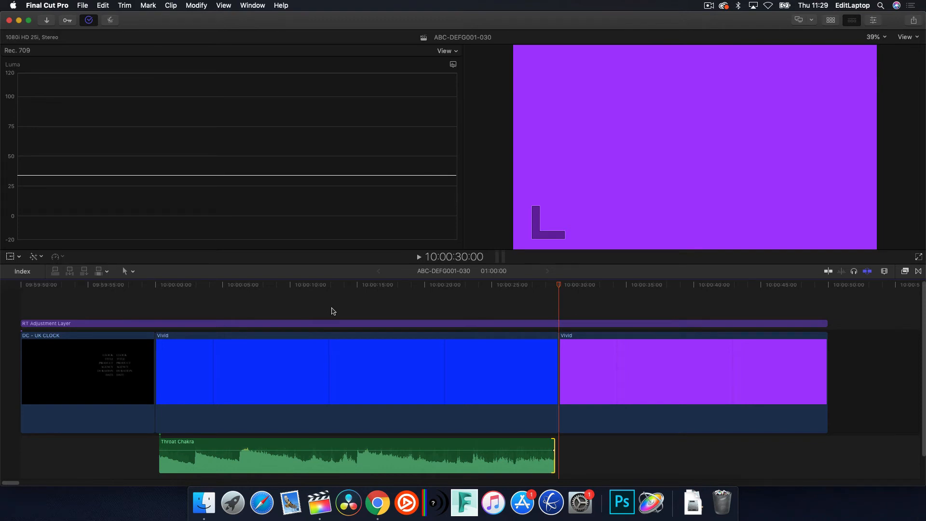
Step: Export the project with the DC- UK - DELIVERY preset, saving it to the Desktop as ABC-DEFG001-030
{"action": "left_click", "coordinate": [349, 285]}
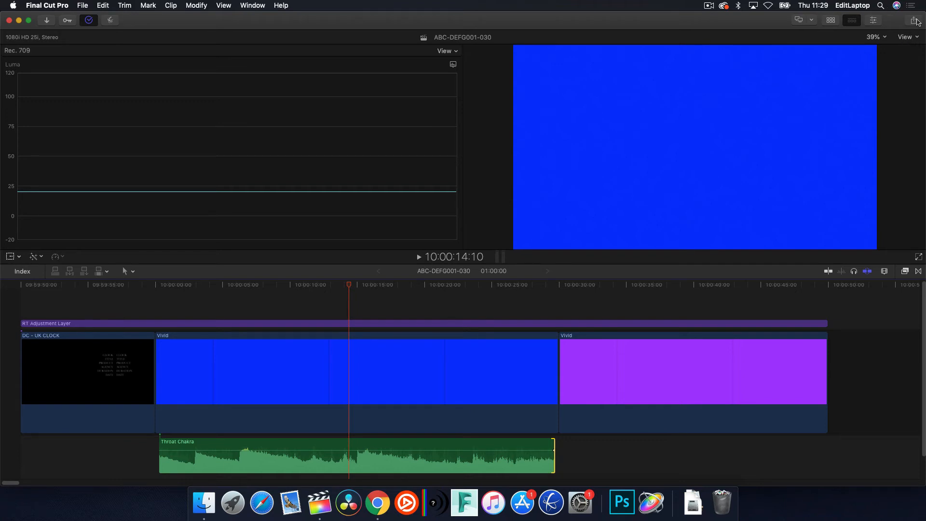
{"action": "left_click", "coordinate": [916, 21]}
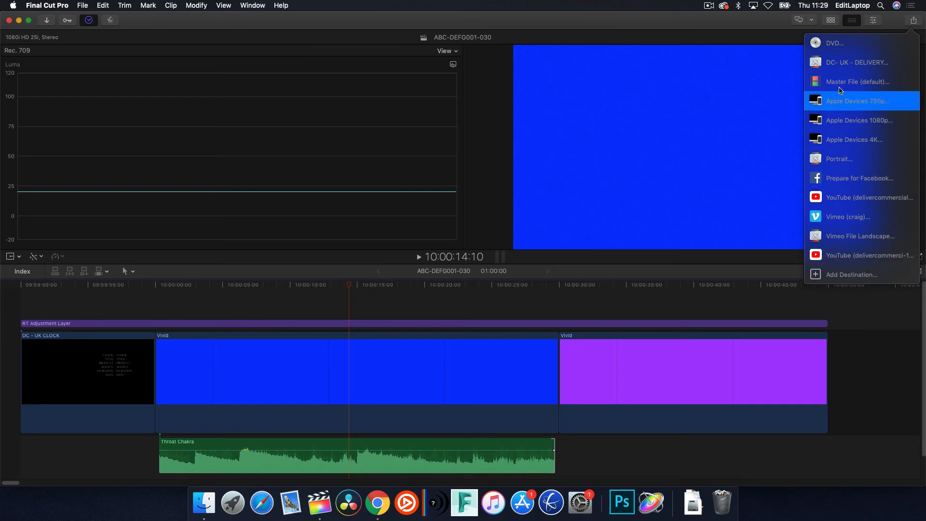
{"action": "left_click", "coordinate": [844, 62]}
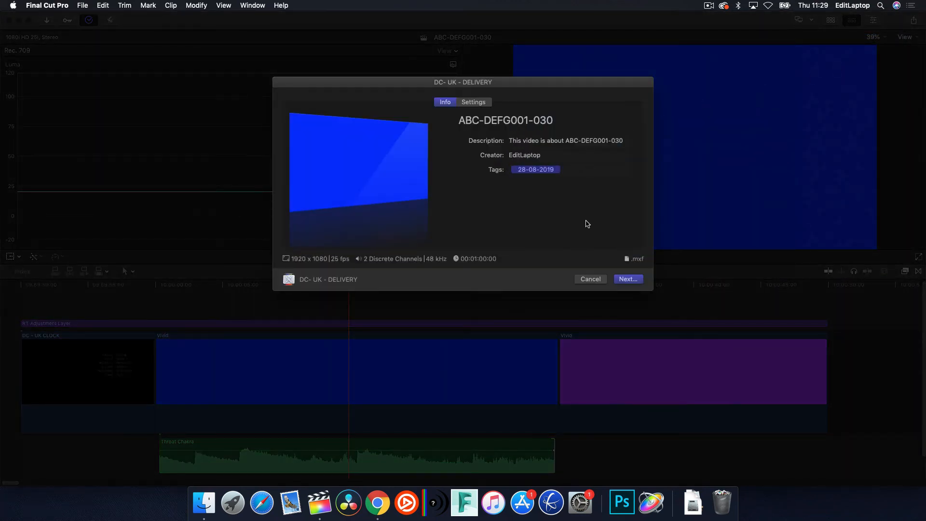
{"action": "left_click_drag", "start_coordinate": [529, 83], "coordinate": [529, 122]}
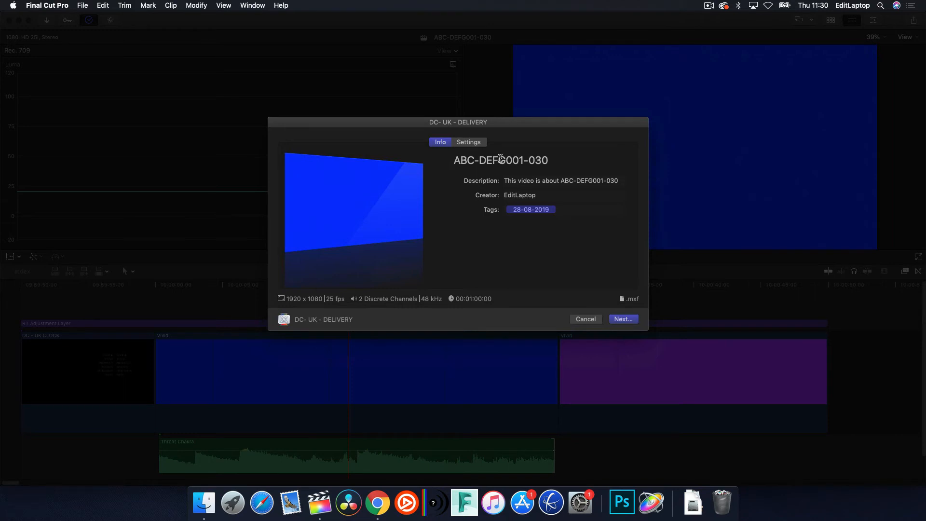
{"action": "left_click", "coordinate": [547, 180]}
{"action": "left_click", "coordinate": [522, 195]}
{"action": "left_click_drag", "start_coordinate": [518, 195], "coordinate": [526, 195]}
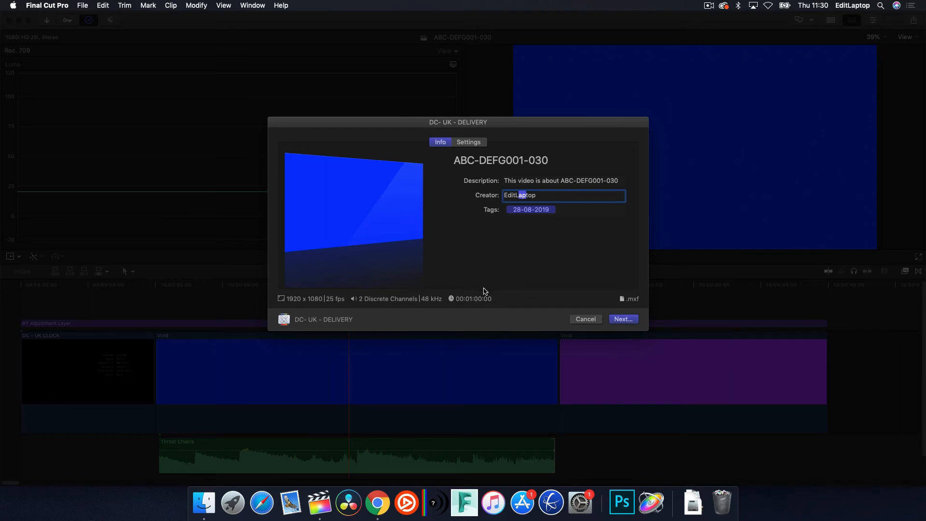
{"action": "left_click", "coordinate": [628, 319]}
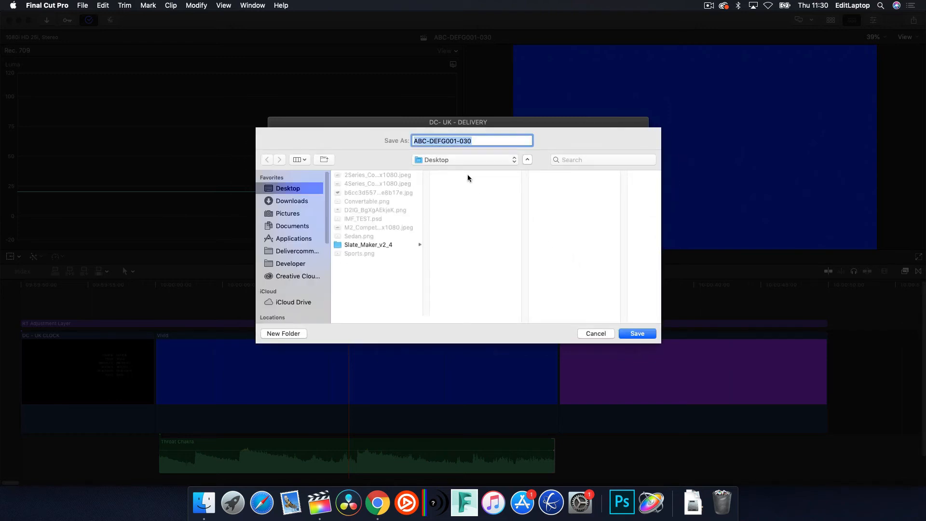
{"action": "left_click", "coordinate": [638, 333]}
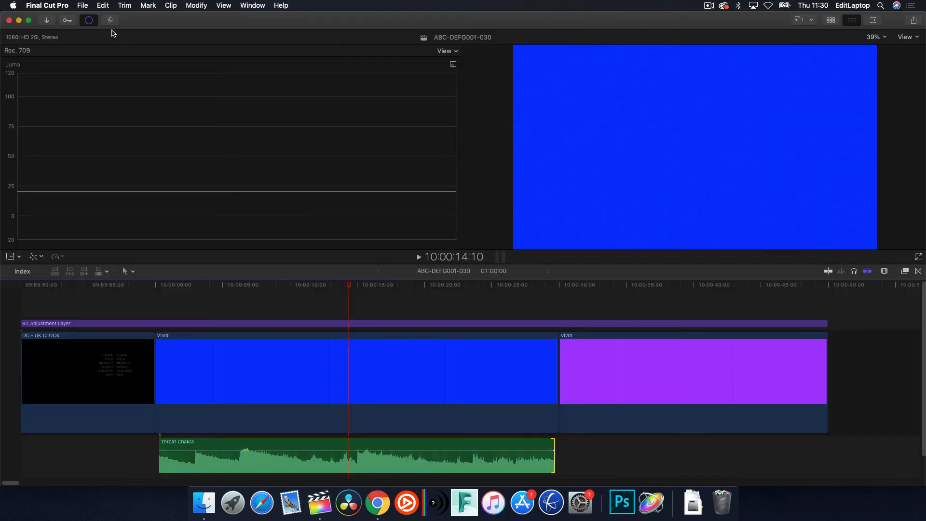
Step: Open the background tasks list and expand the Sharing task to monitor the export
{"action": "left_click", "coordinate": [91, 22]}
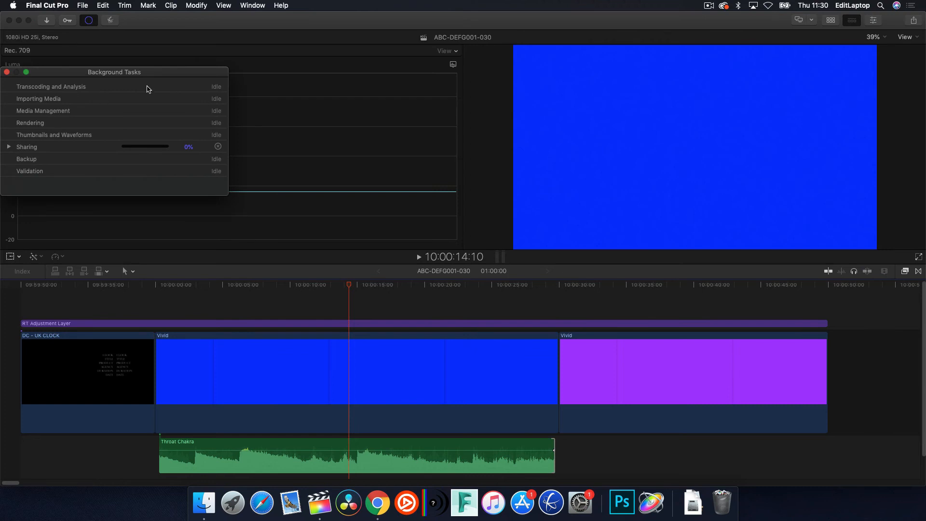
{"action": "left_click_drag", "start_coordinate": [157, 74], "coordinate": [539, 80]}
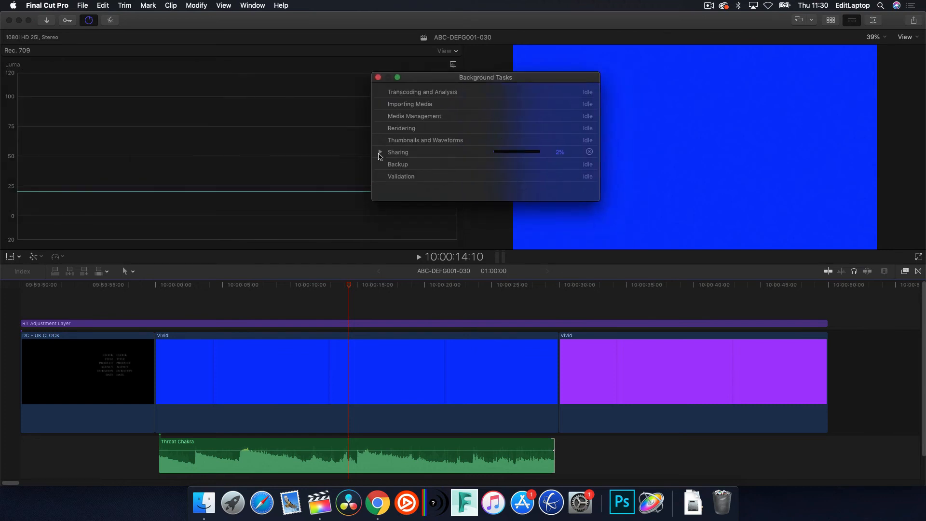
{"action": "left_click", "coordinate": [380, 152]}
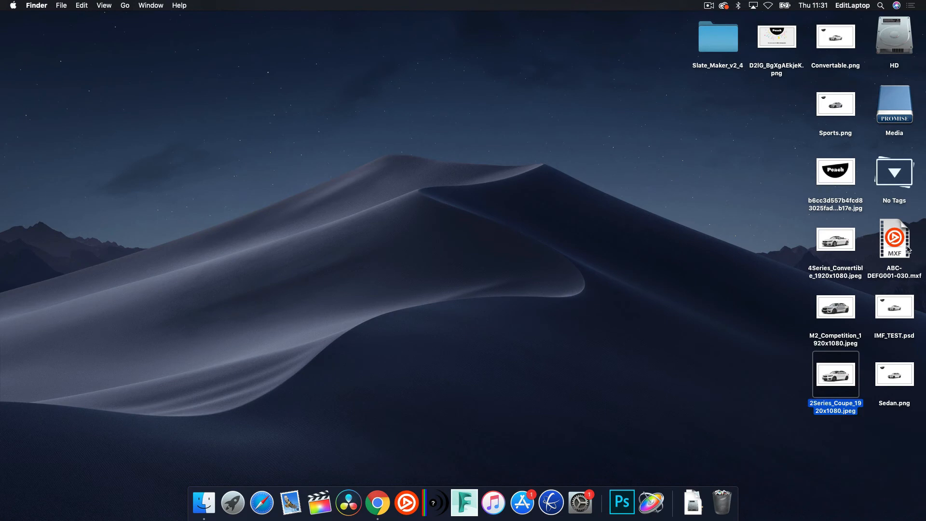
Step: Load the exported ABC-DEFG001-030.mxf into MediaInfo and check its GOP, scan type and scan order in the text report
{"action": "left_click", "coordinate": [908, 245]}
{"action": "left_click_drag", "start_coordinate": [908, 245], "coordinate": [436, 502]}
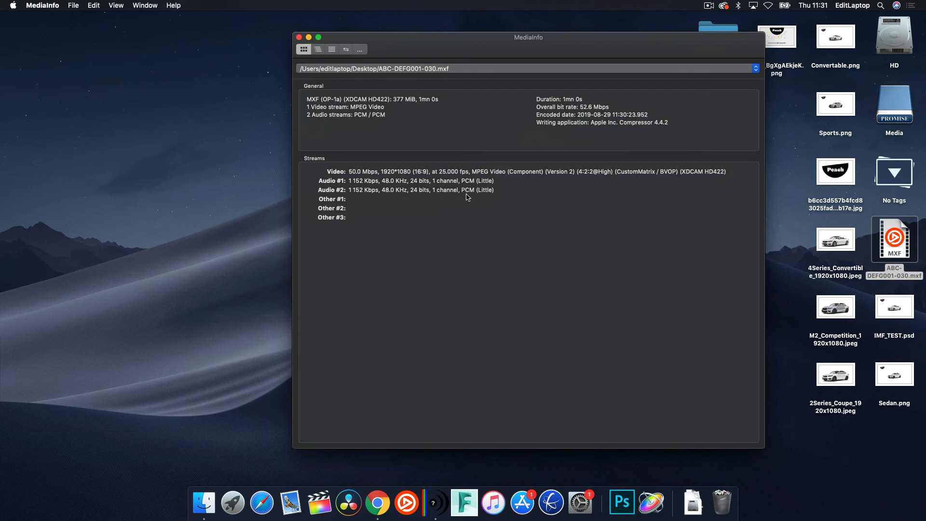
{"action": "left_click", "coordinate": [332, 51]}
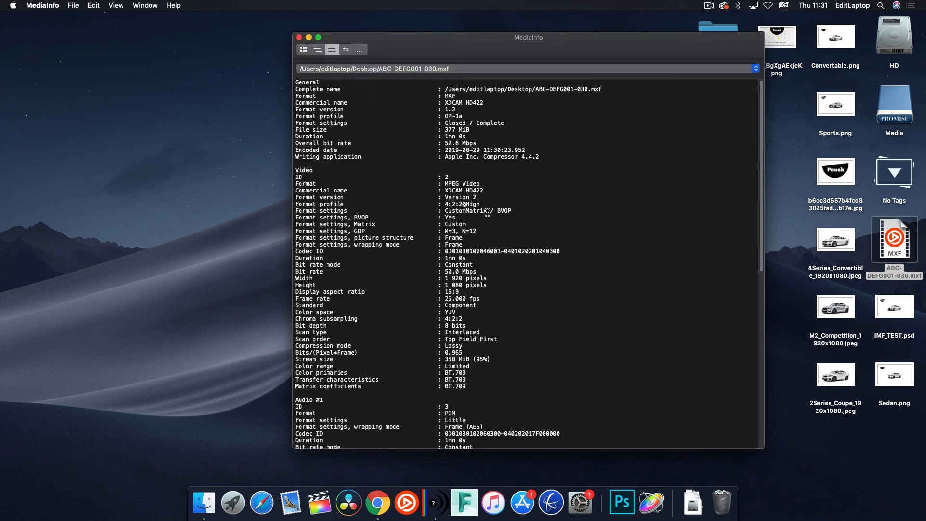
{"action": "left_click_drag", "start_coordinate": [478, 231], "coordinate": [260, 232]}
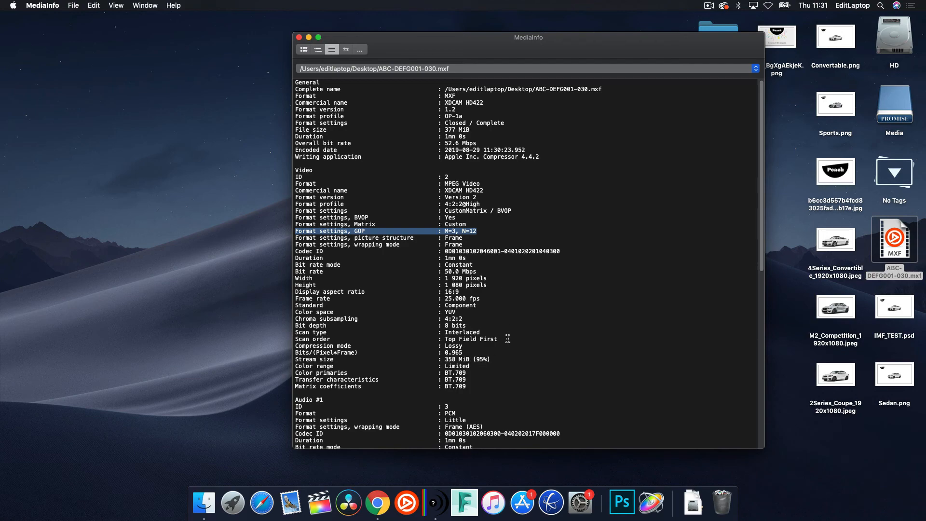
{"action": "left_click_drag", "start_coordinate": [507, 339], "coordinate": [269, 333]}
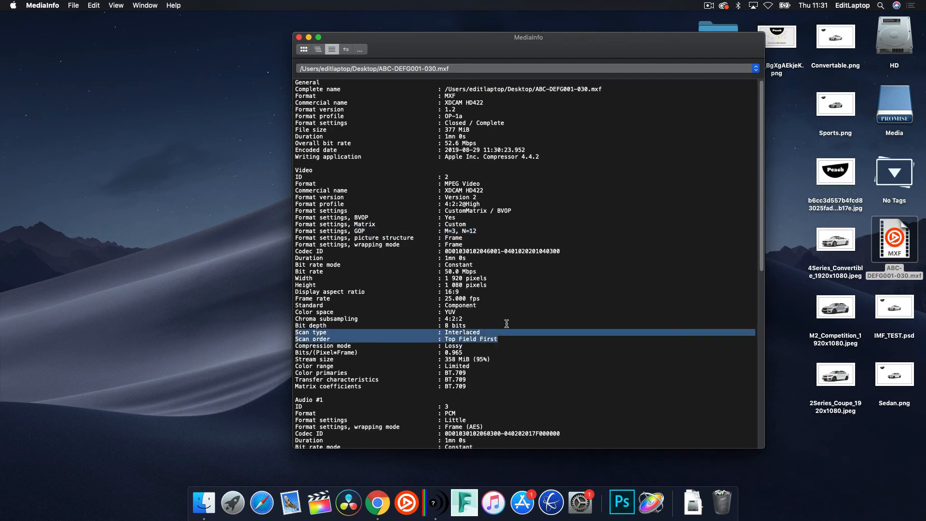
Step: Check the first-frame time code and overall duration in the MediaInfo report, and quit MediaInfo
{"action": "scroll", "coordinate": [509, 367], "scroll_direction": "down", "scroll_amount": 10}
{"action": "scroll", "coordinate": [511, 390], "scroll_direction": "down", "scroll_amount": 8}
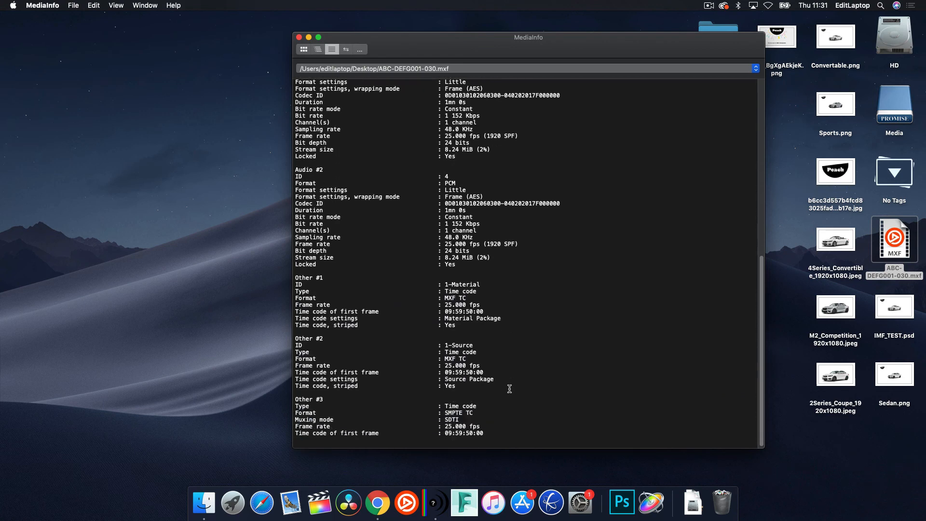
{"action": "left_click_drag", "start_coordinate": [491, 437], "coordinate": [266, 431]}
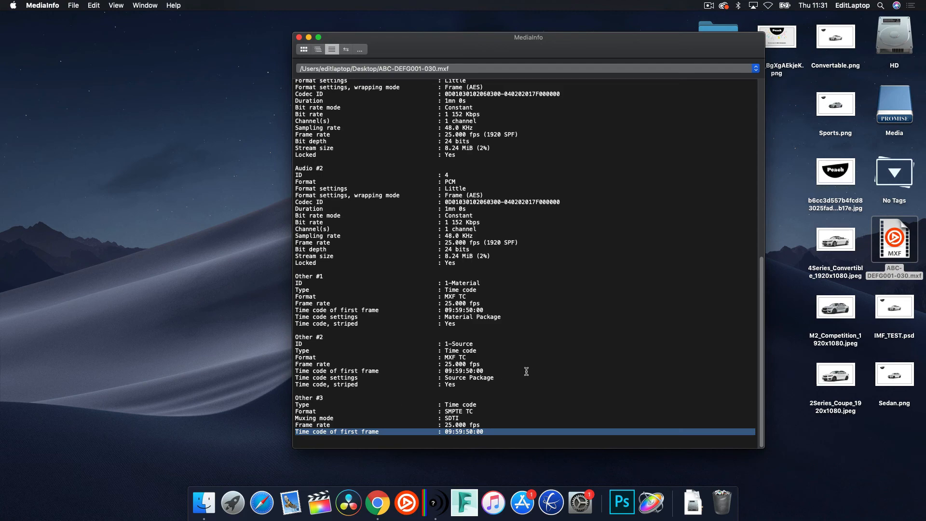
{"action": "scroll", "coordinate": [516, 357], "scroll_direction": "up", "scroll_amount": 8}
{"action": "scroll", "coordinate": [506, 341], "scroll_direction": "up", "scroll_amount": 9}
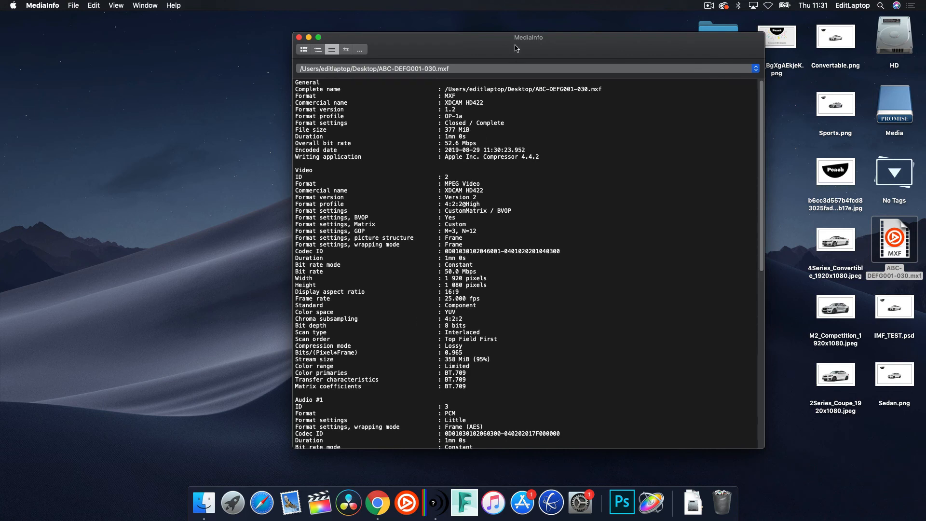
{"action": "left_click_drag", "start_coordinate": [467, 138], "coordinate": [222, 135]}
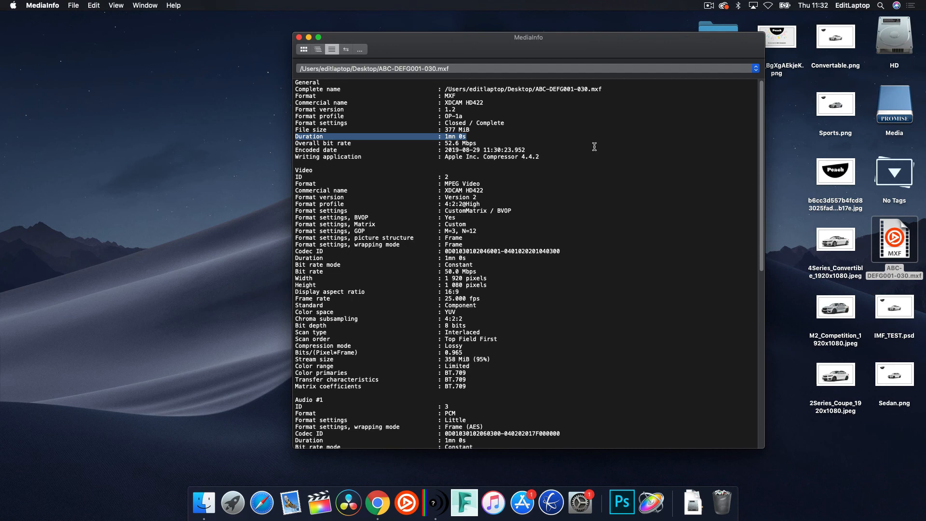
{"action": "key", "text": "super+q"}
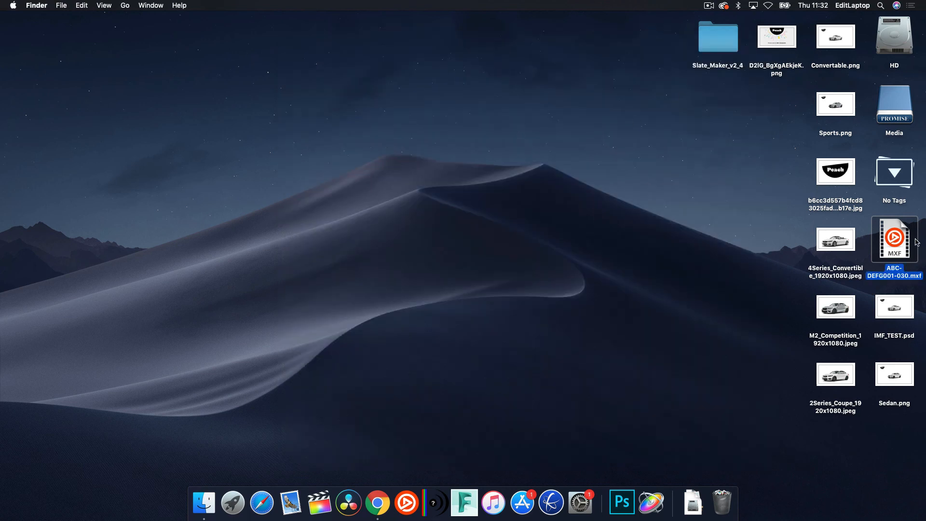
Step: Open ABC-DEFG001-030.mxf in Switch and compare its Time and Timecode counters, leaving the counter on Timecode
{"action": "left_click_drag", "start_coordinate": [891, 239], "coordinate": [398, 509]}
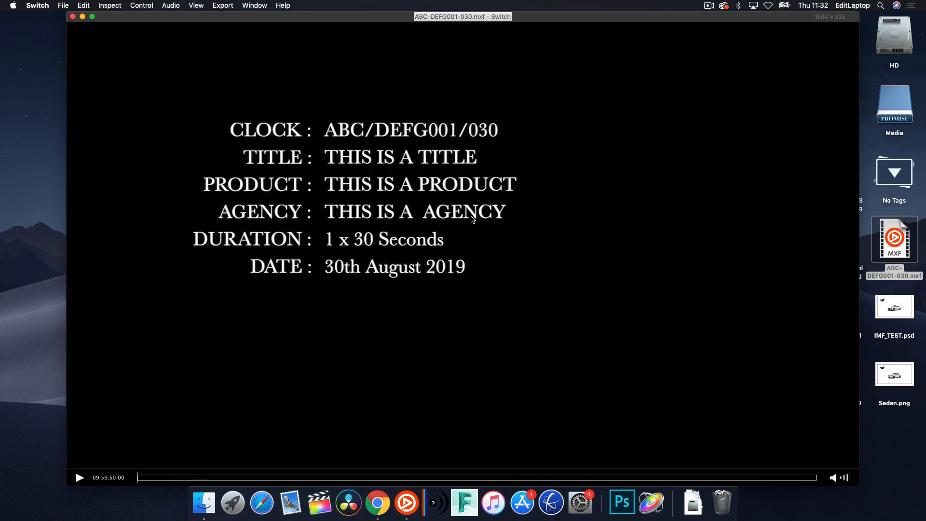
{"action": "left_click", "coordinate": [109, 477]}
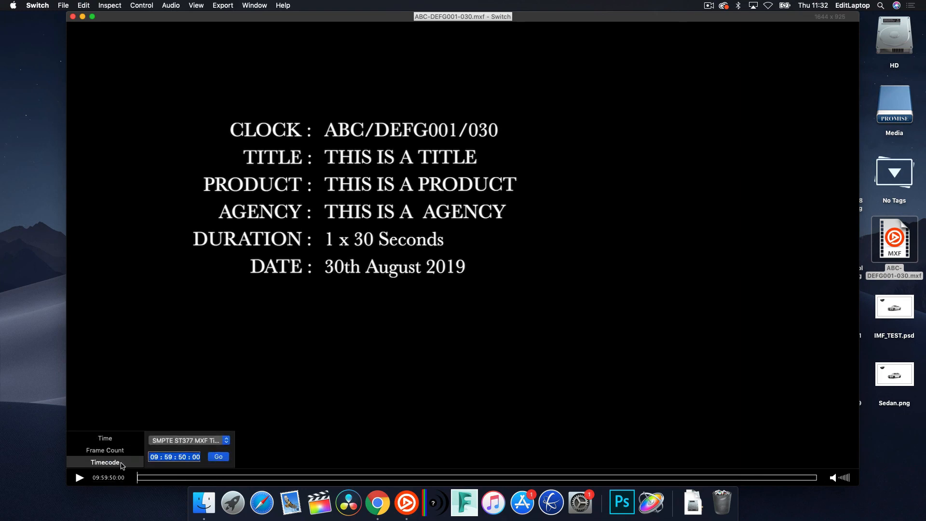
{"action": "left_click", "coordinate": [125, 440]}
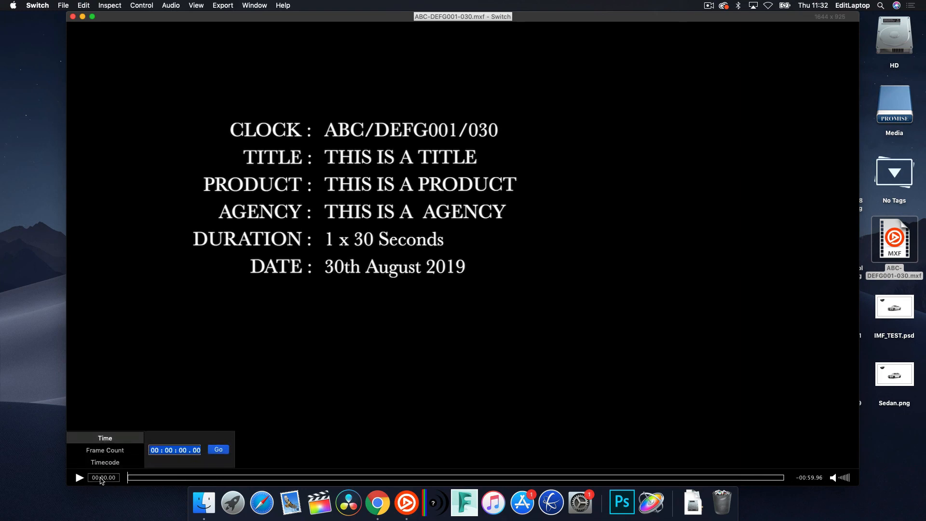
{"action": "left_click", "coordinate": [109, 462]}
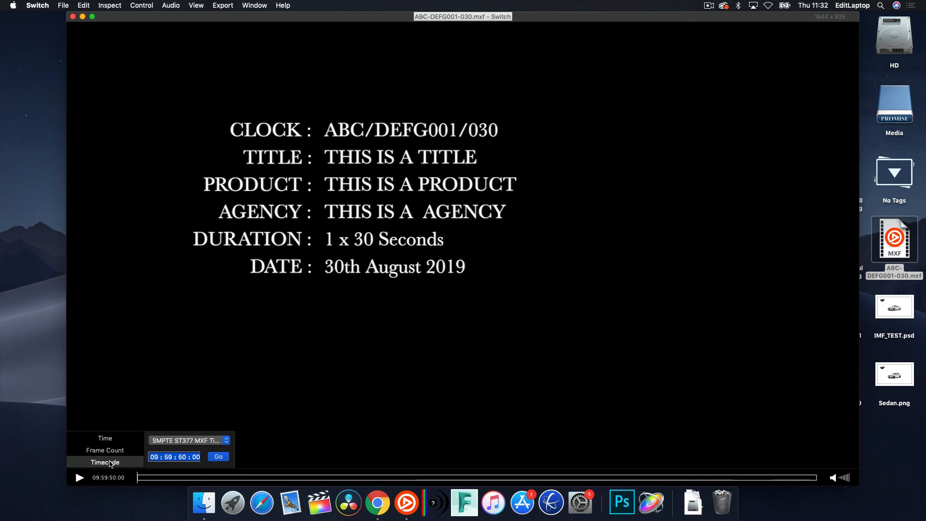
{"action": "left_click", "coordinate": [159, 401]}
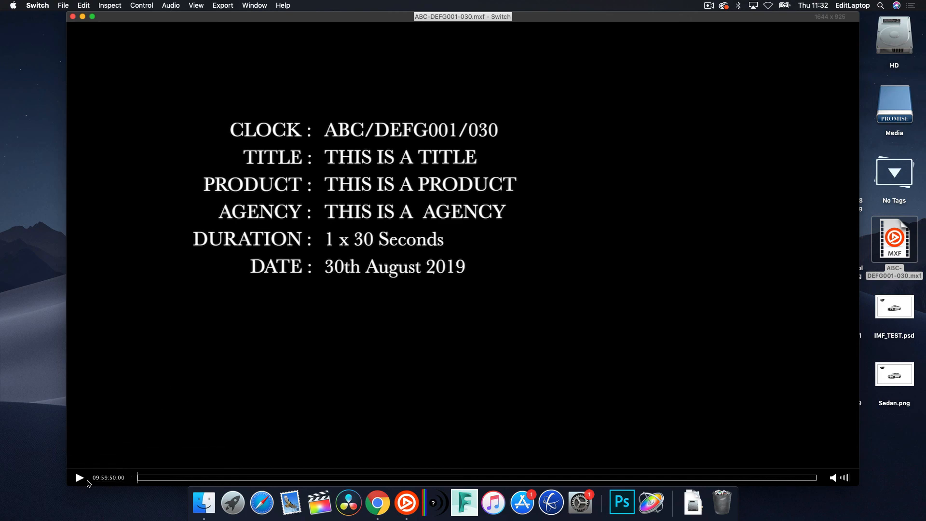
Step: Check frame by frame where the clock slate cuts to black around 09:59:57:00 in the exported file
{"action": "left_click_drag", "start_coordinate": [151, 478], "coordinate": [214, 484]}
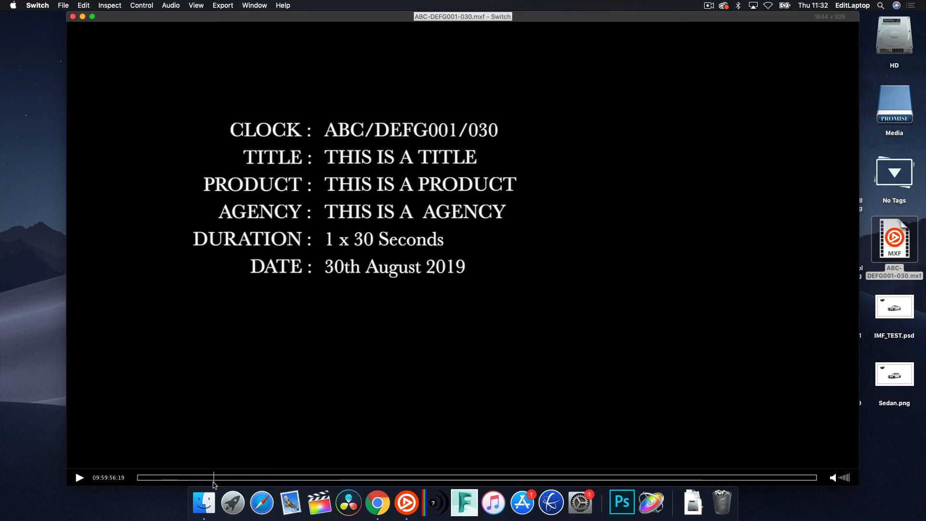
{"action": "key", "text": "Right"}
{"action": "key", "text": "Right"}
{"action": "key", "text": "Right"}
{"action": "key", "text": "Right"}
{"action": "key", "text": "Right"}
{"action": "key", "text": "Right"}
{"action": "key", "text": "Left"}
{"action": "key", "text": "Right"}
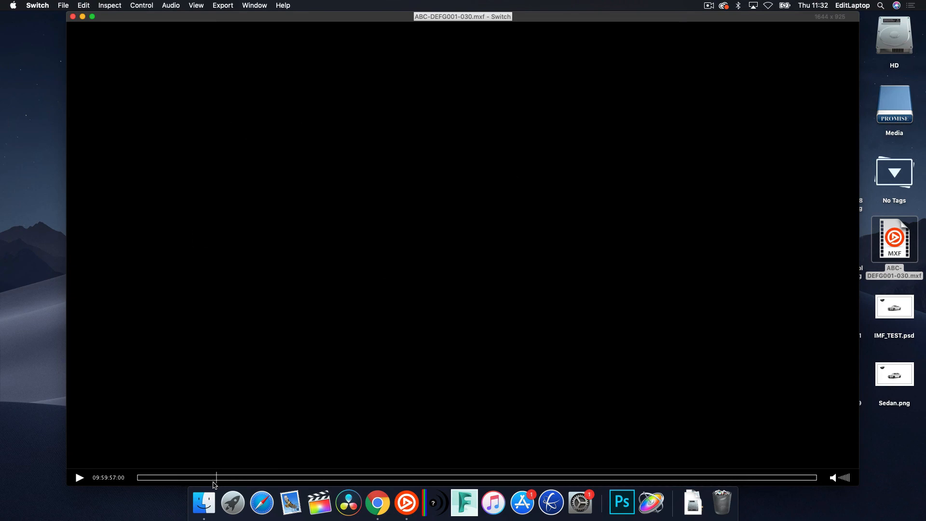
{"action": "key", "text": "Left"}
{"action": "key", "text": "Right"}
Step: Check frame by frame that the blue programme starts at 10:00:00:00 after the black frames
{"action": "left_click_drag", "start_coordinate": [280, 481], "coordinate": [254, 480]}
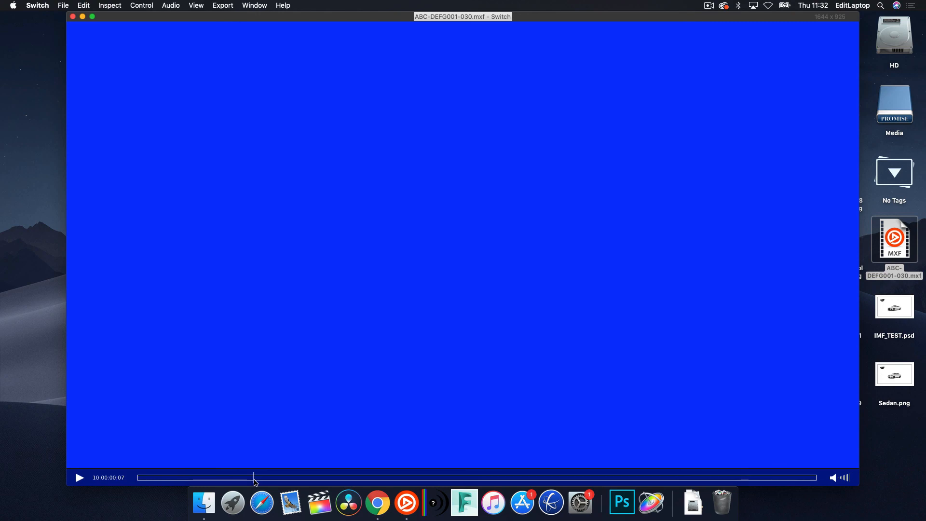
{"action": "key", "text": "j"}
{"action": "key", "text": "k"}
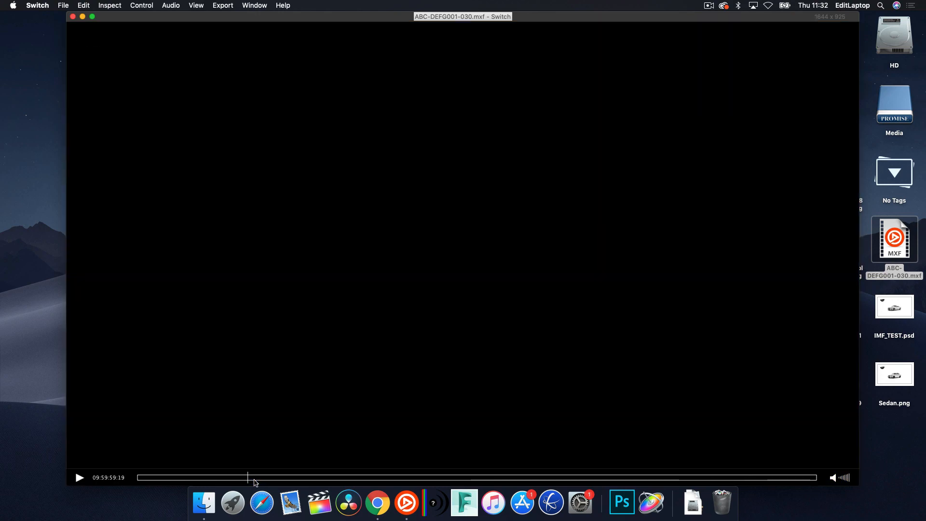
{"action": "key", "text": "Right"}
{"action": "key", "text": "Right"}
{"action": "key", "text": "Right"}
{"action": "key", "text": "Right"}
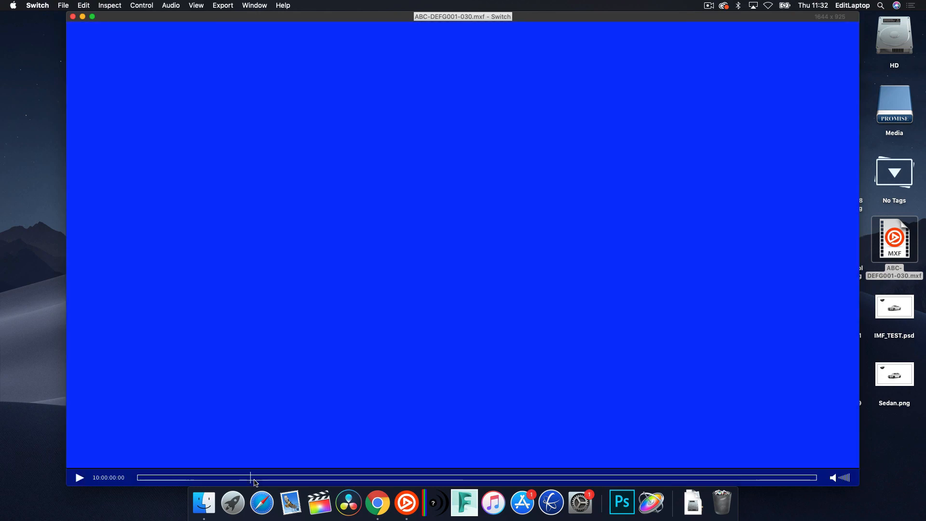
Step: Recheck the frame boundary at the 10:00:00:00 programme start, and move to the file's last frame to check its end timecode
{"action": "key", "text": "Left"}
{"action": "key", "text": "Right"}
{"action": "key", "text": "Left"}
{"action": "key", "text": "Right"}
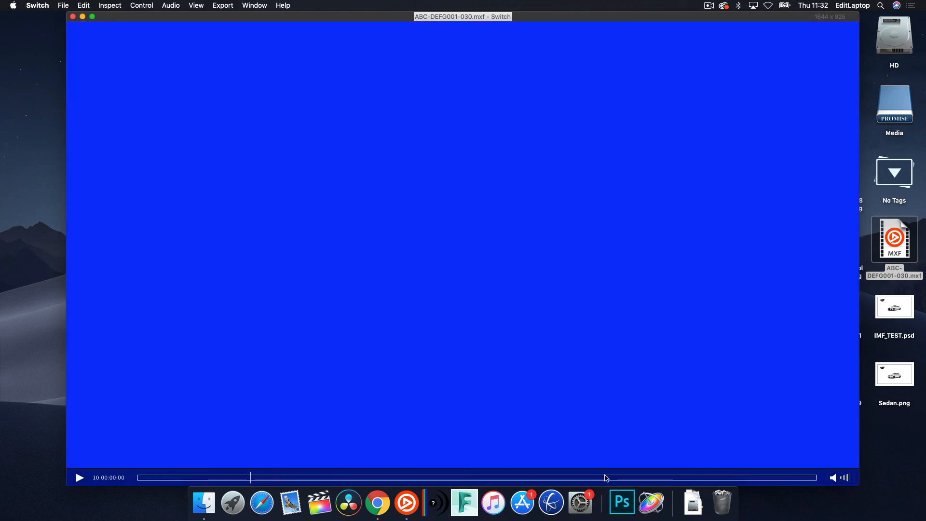
{"action": "left_click_drag", "start_coordinate": [693, 479], "coordinate": [857, 476]}
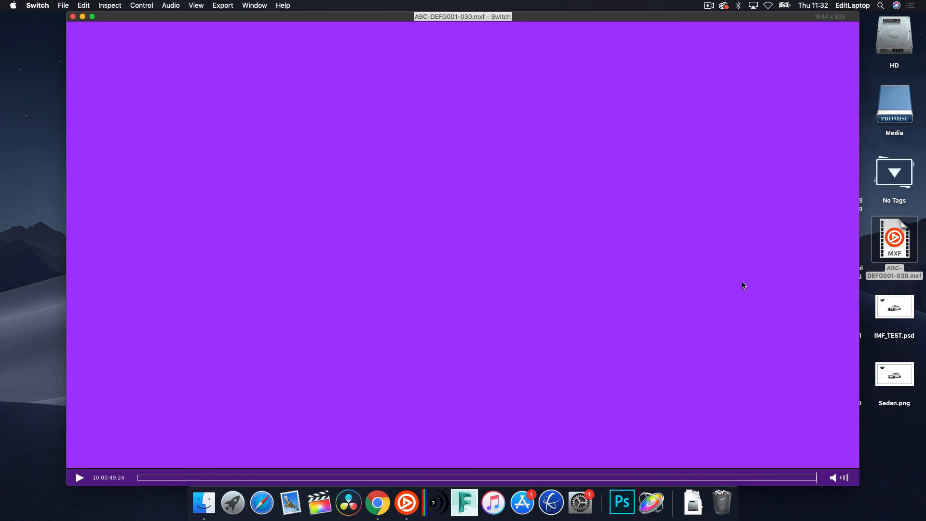
Step: Look over the window display options, including the audio meters, and quit Switch
{"action": "left_click", "coordinate": [254, 4]}
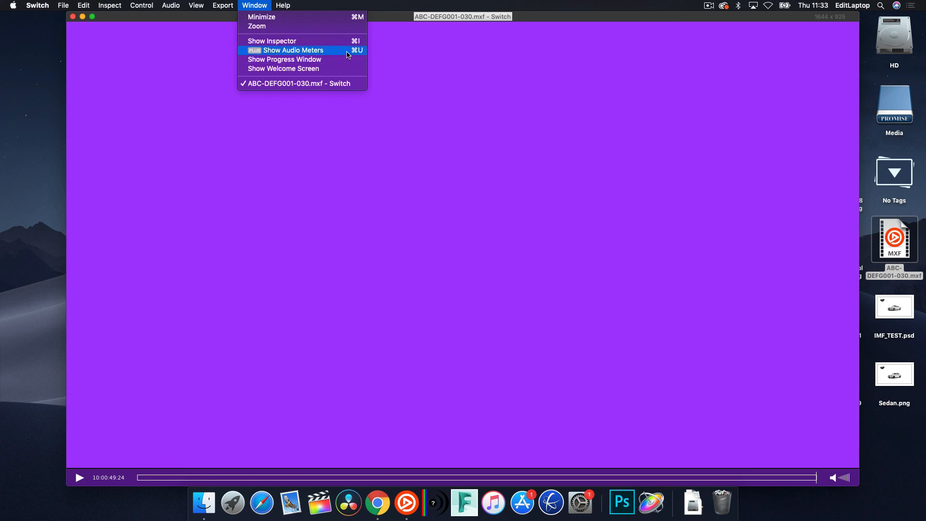
{"action": "mouse_move", "coordinate": [55, 3]}
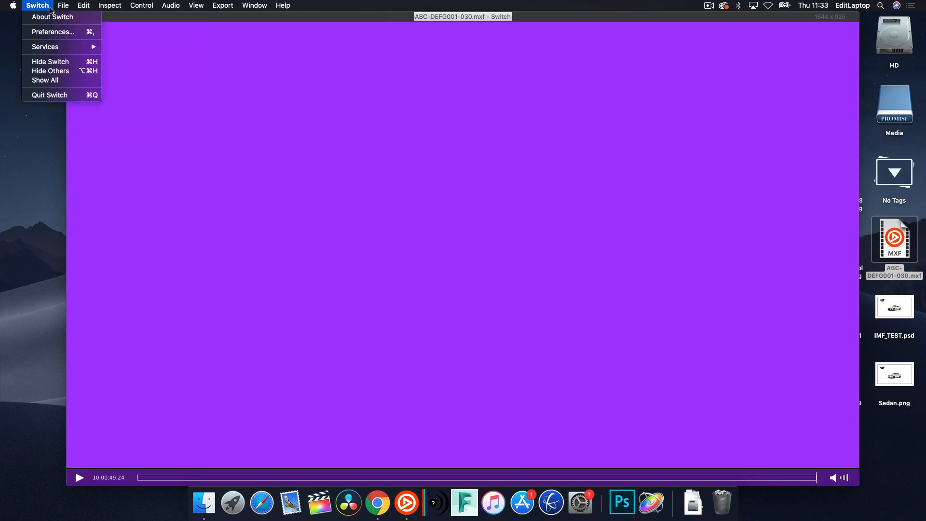
{"action": "left_click", "coordinate": [417, 148]}
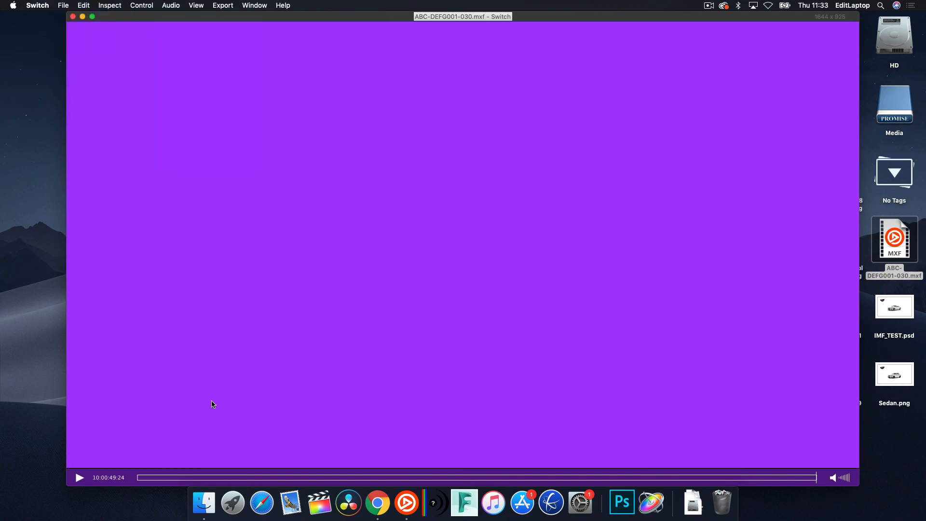
{"action": "key", "text": "super+q"}
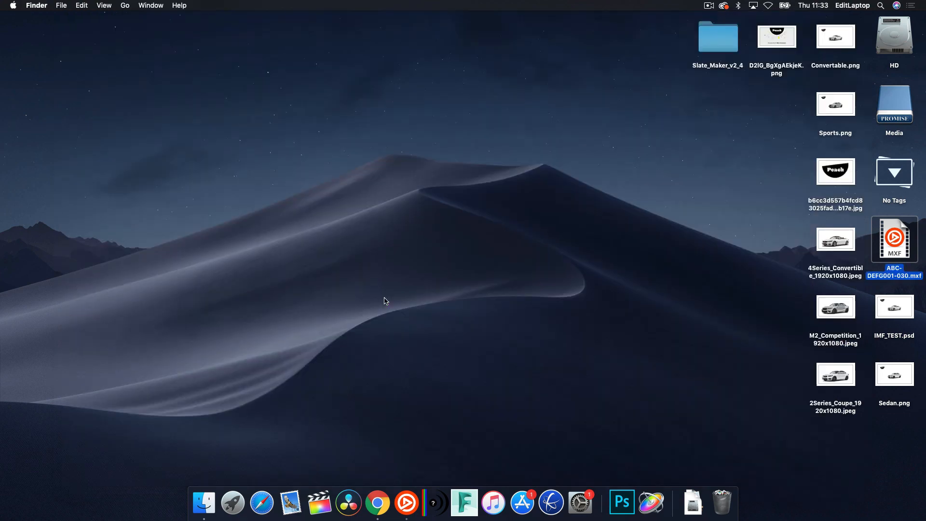